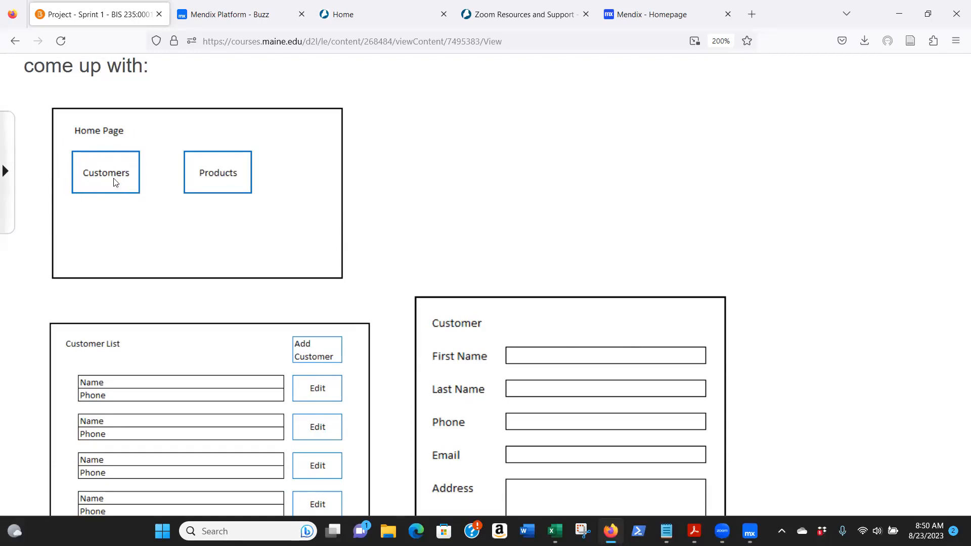
Review the Customer List and Customer wireframes, switch to Mendix Studio Pro and open MyFirstModule's domain model.
scroll(114, 181, "down", 3)
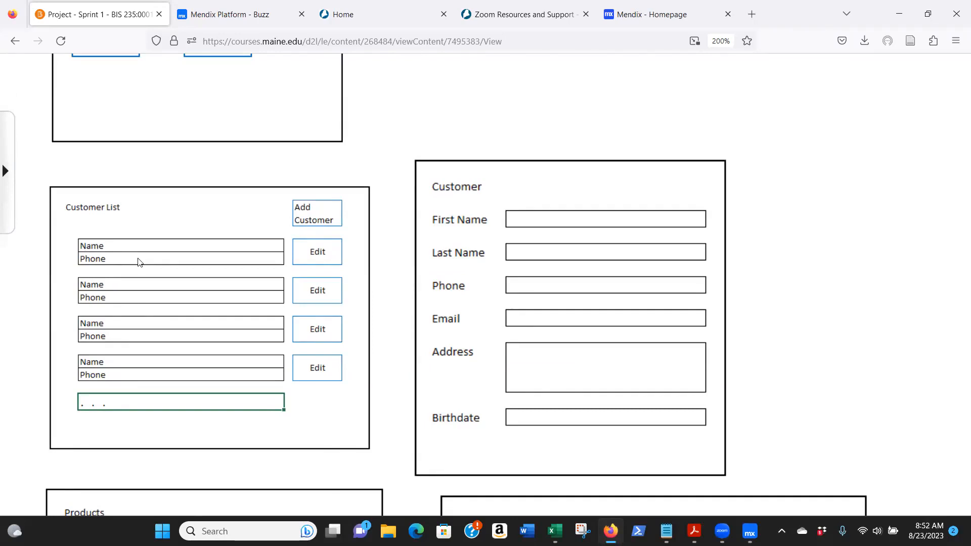
mouse_move(755, 527)
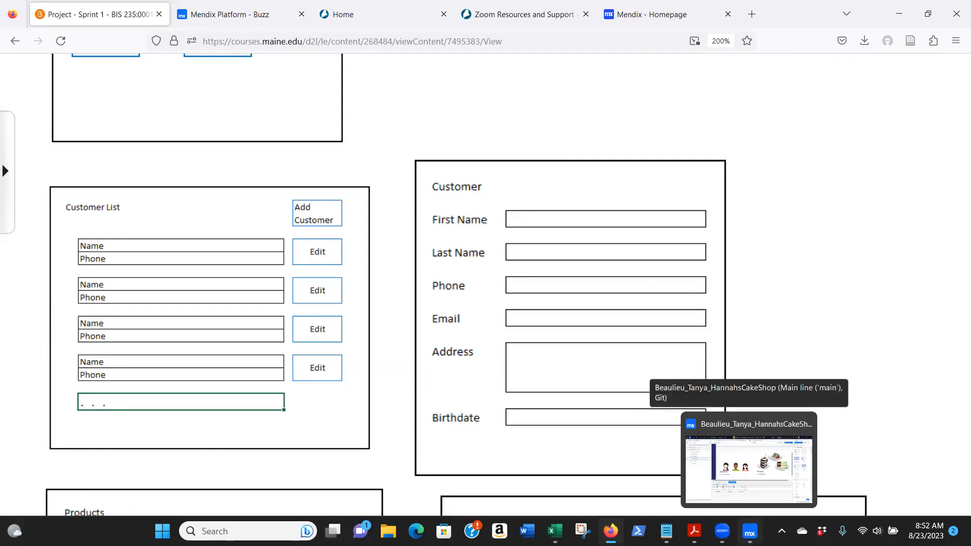
left_click(750, 528)
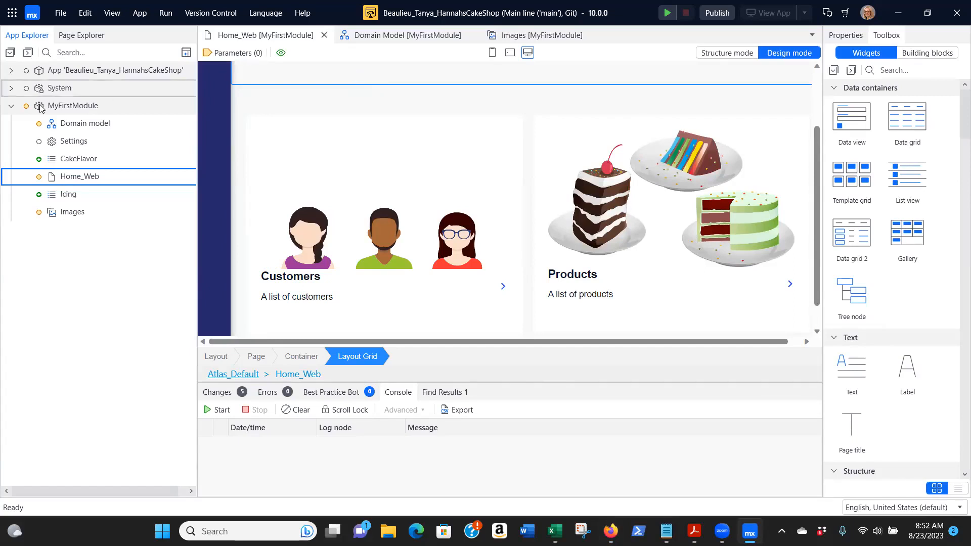
left_click(62, 127)
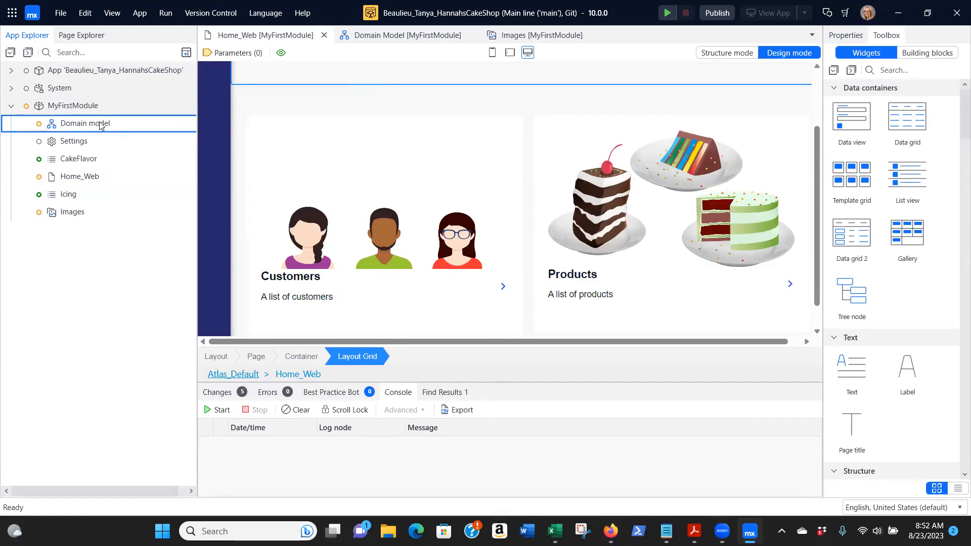
double_click(75, 124)
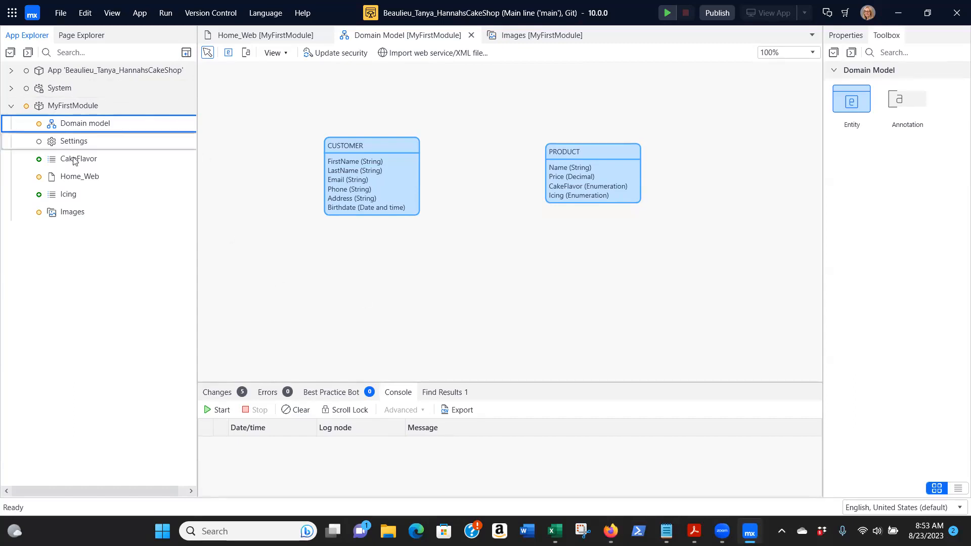
Open the Home_Web page and view its Customers and Products cards.
left_click(79, 178)
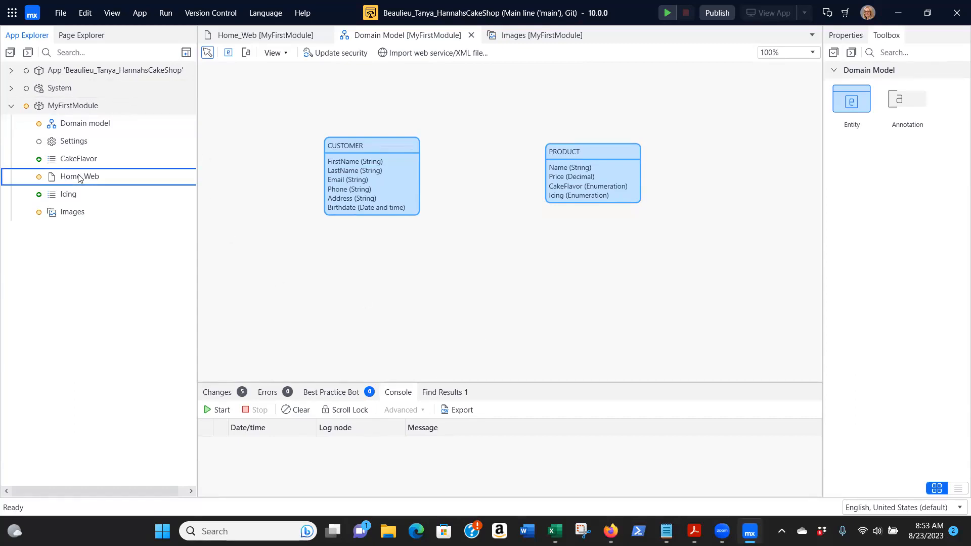
double_click(78, 178)
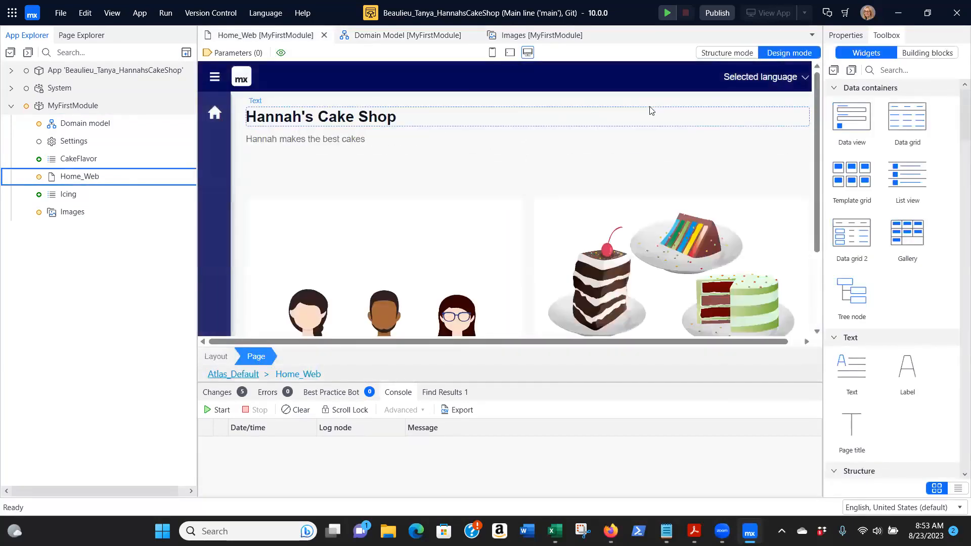
scroll(651, 110, "down", 1)
scroll(652, 110, "down", 2)
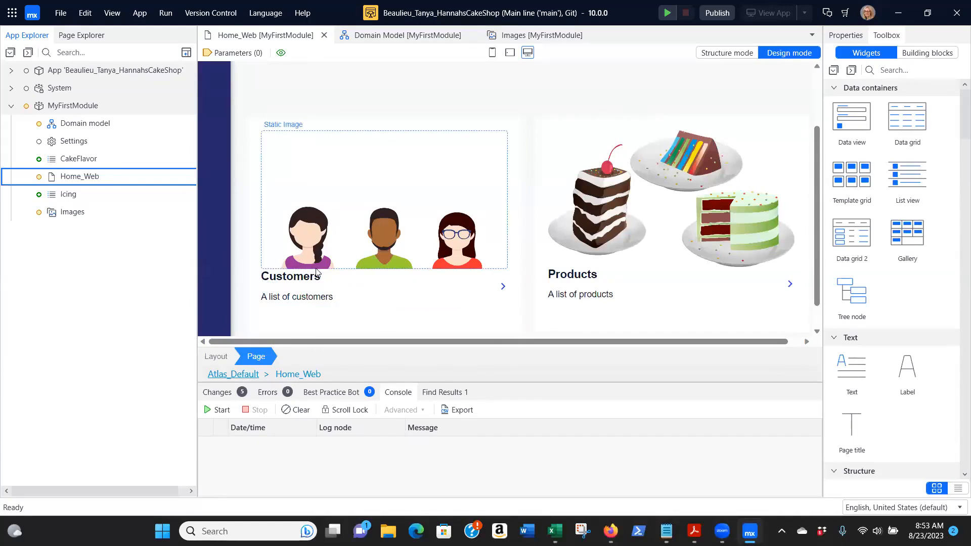
Try selecting the container around the Customers card, both directly and by way of its heading's parent elements.
left_click(310, 96)
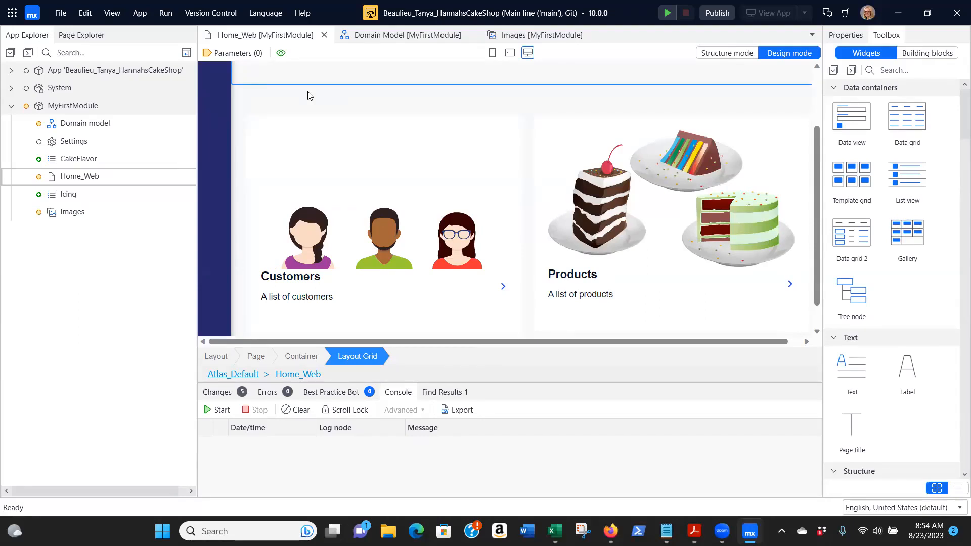
left_click(279, 124)
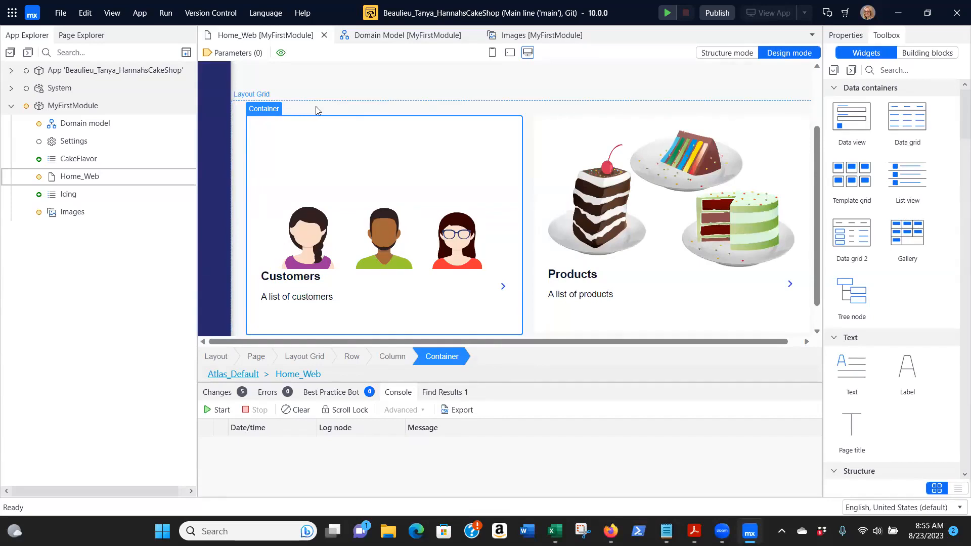
left_click(352, 75)
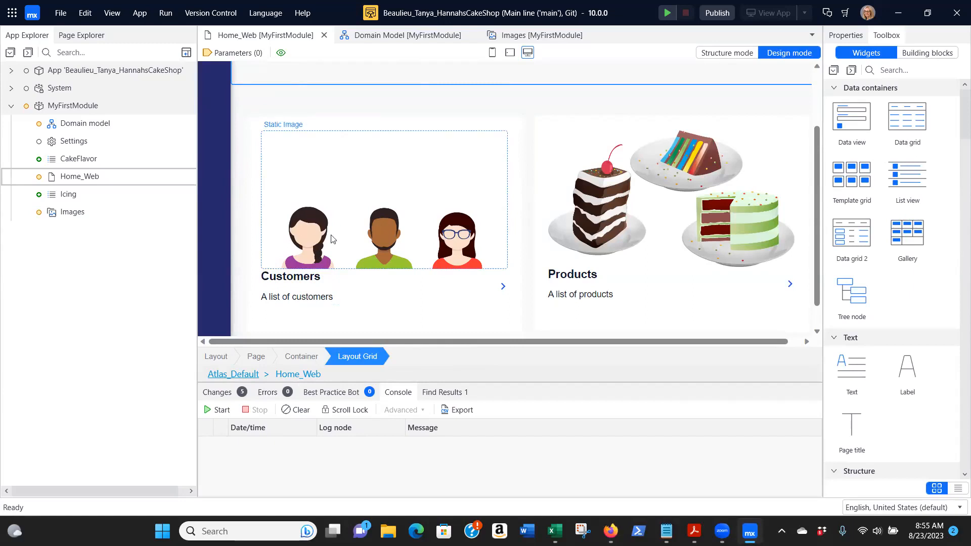
left_click(305, 279)
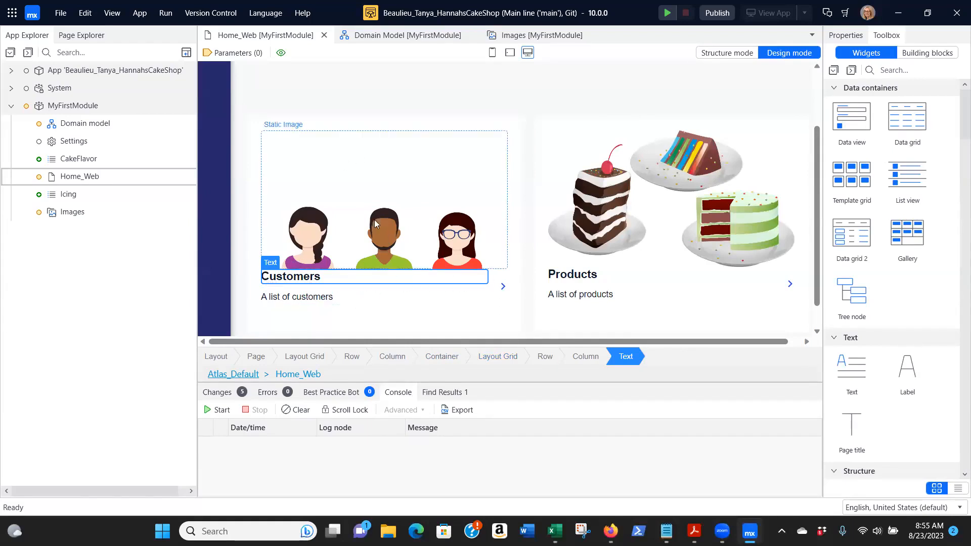
left_click(439, 357)
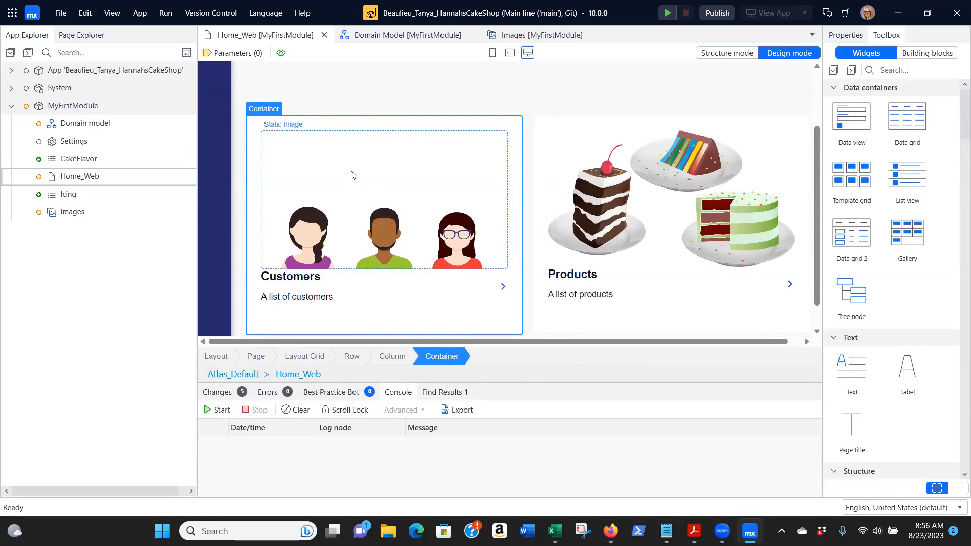
left_click(369, 75)
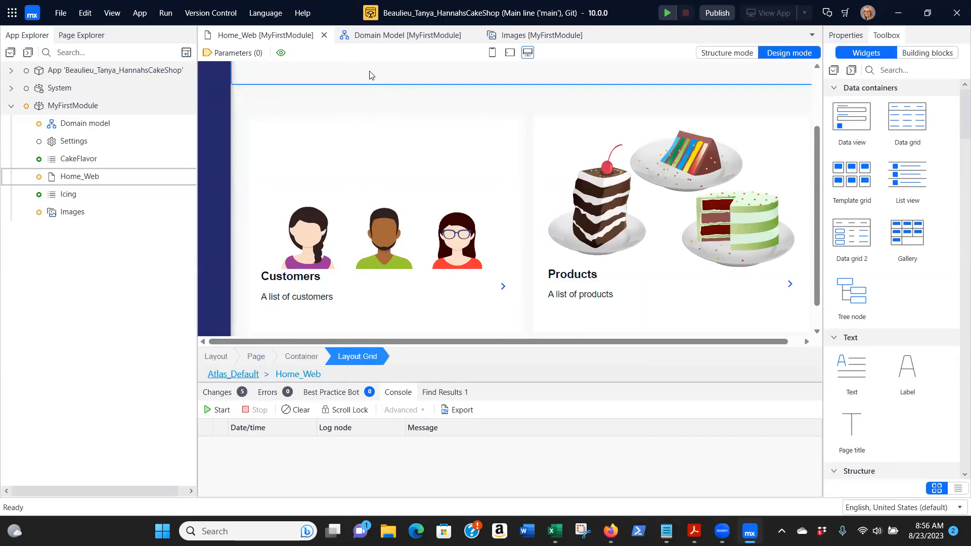
Select container2 around the Customers card in the page structure and set its On click event to Show a page.
left_click(84, 35)
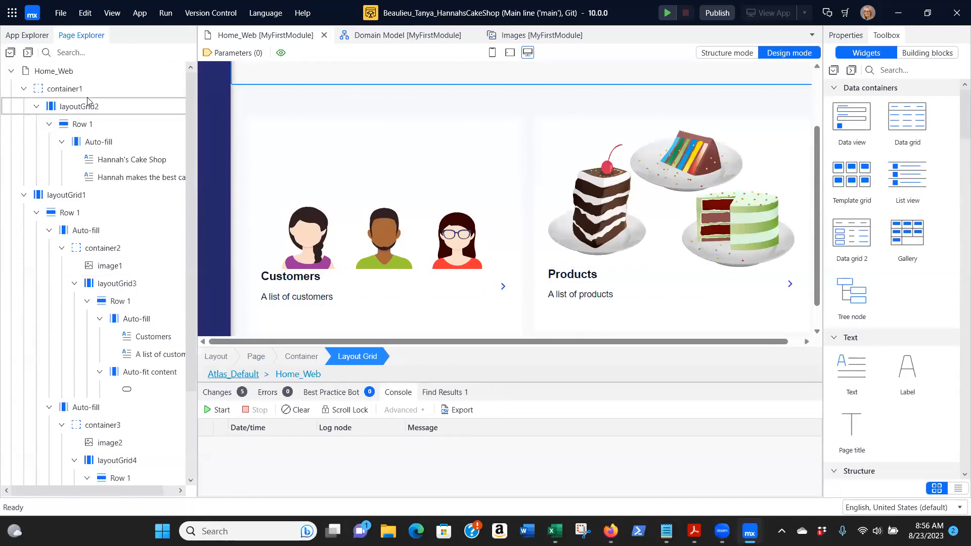
left_click(91, 250)
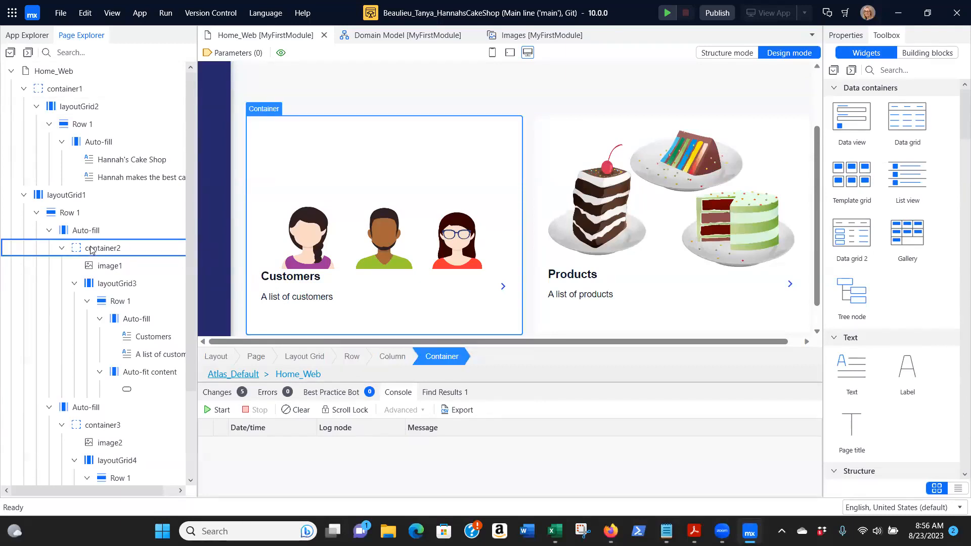
double_click(264, 110)
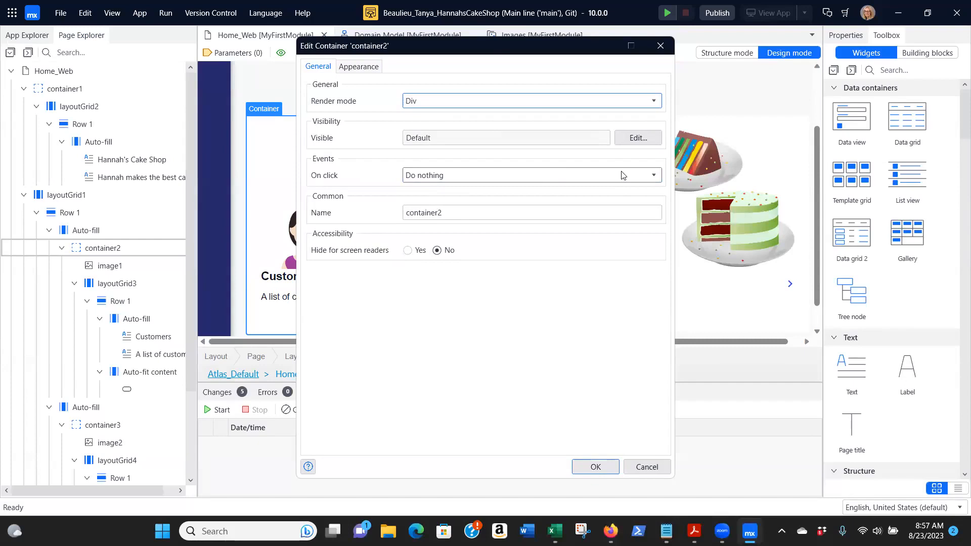
left_click(654, 176)
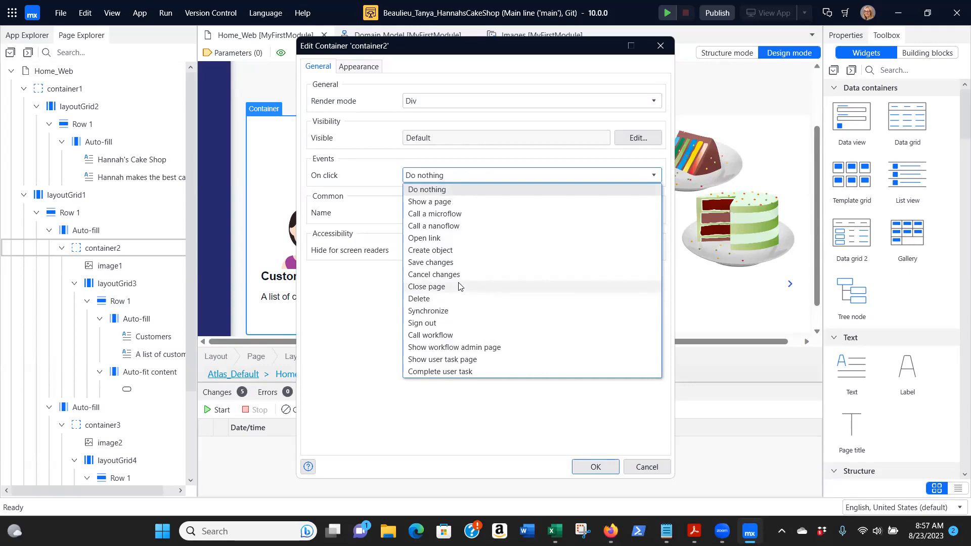
left_click(422, 202)
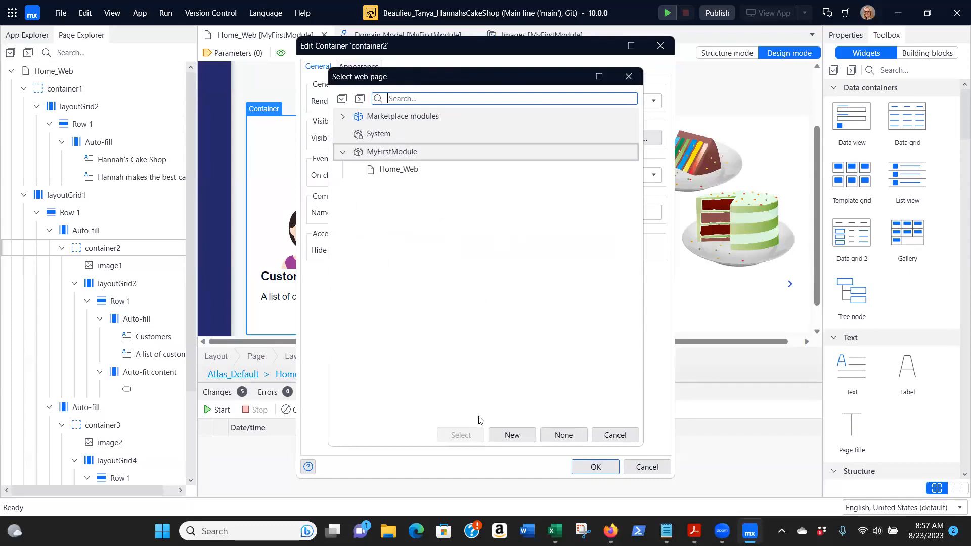
Create a responsive page named Customer_List from the List template as the click target and confirm the container's settings.
left_click(511, 436)
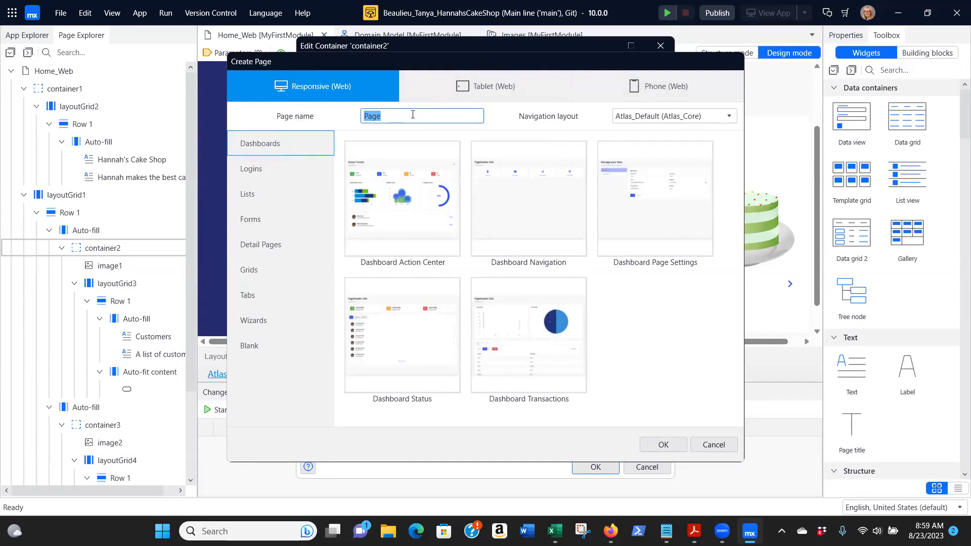
type("Customer_List")
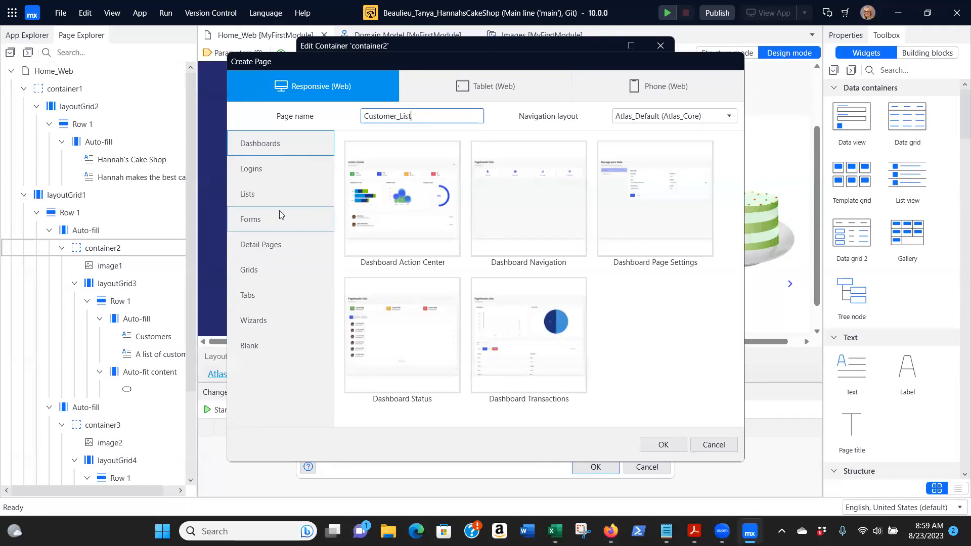
left_click(253, 197)
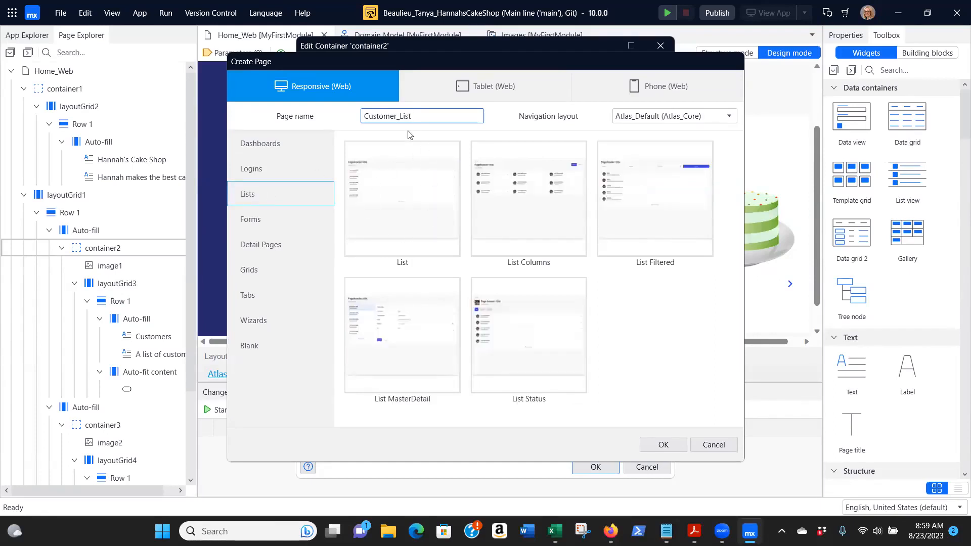
left_click(400, 181)
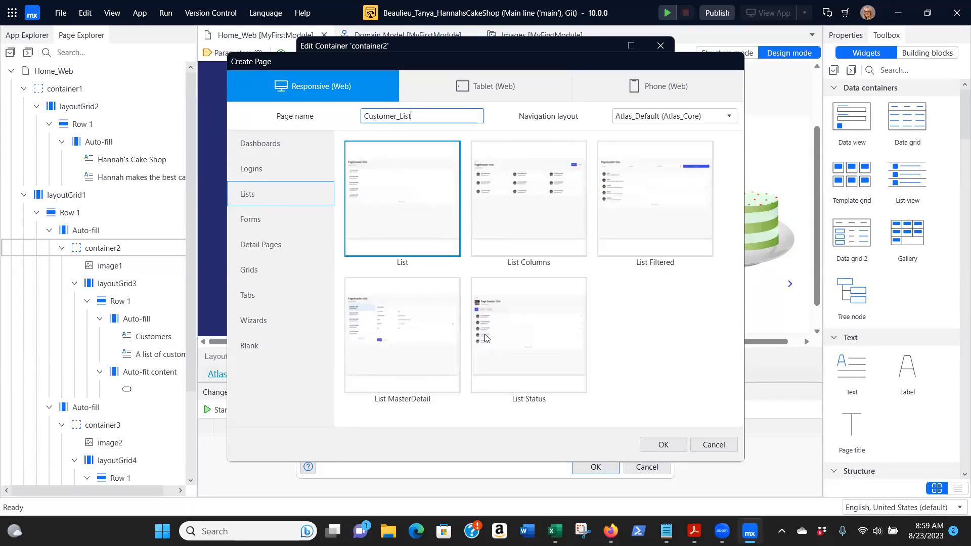
left_click(665, 445)
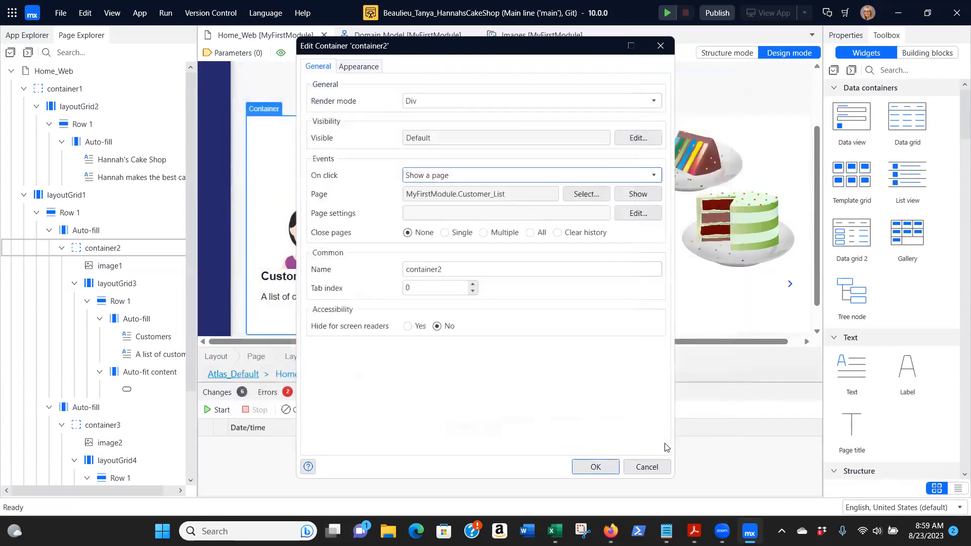
left_click(596, 466)
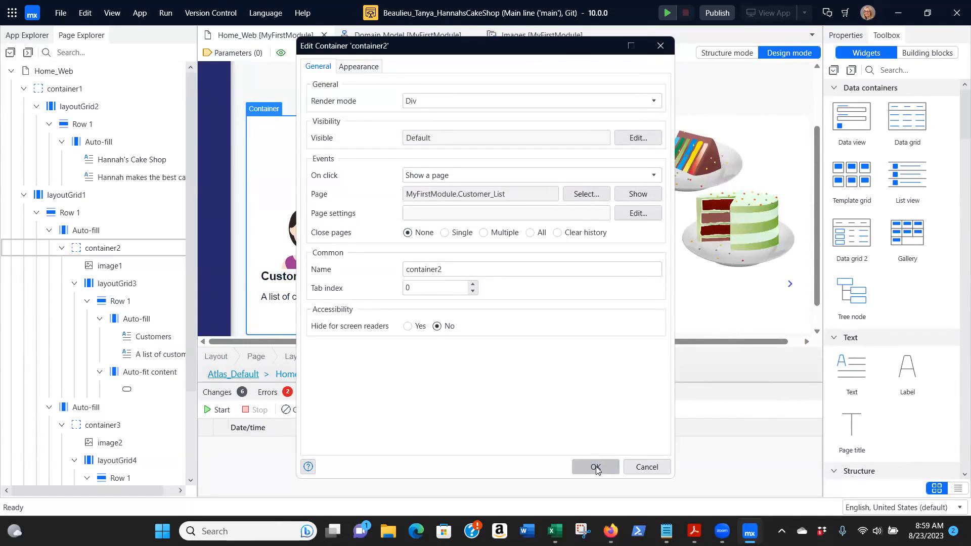
left_click(596, 467)
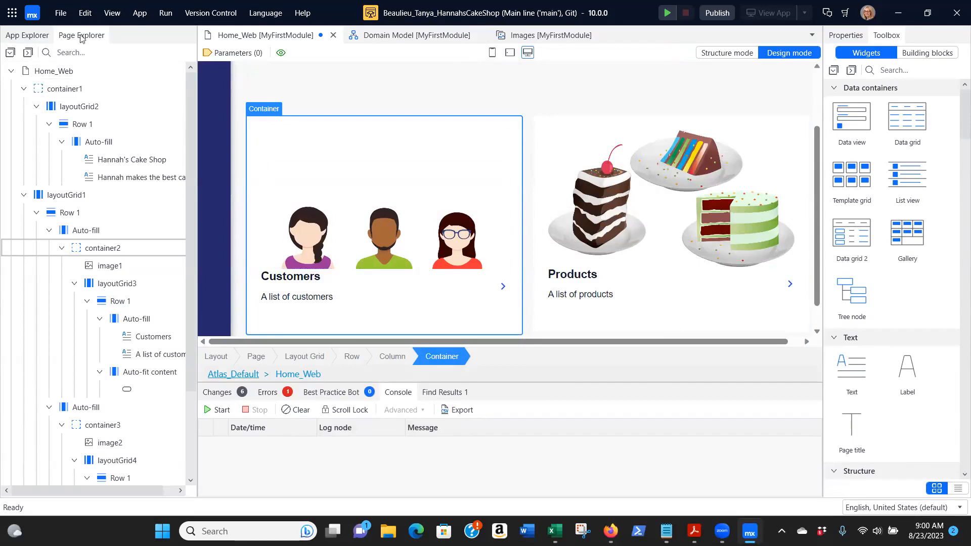
Return to the app's document tree and save all changes.
left_click(23, 35)
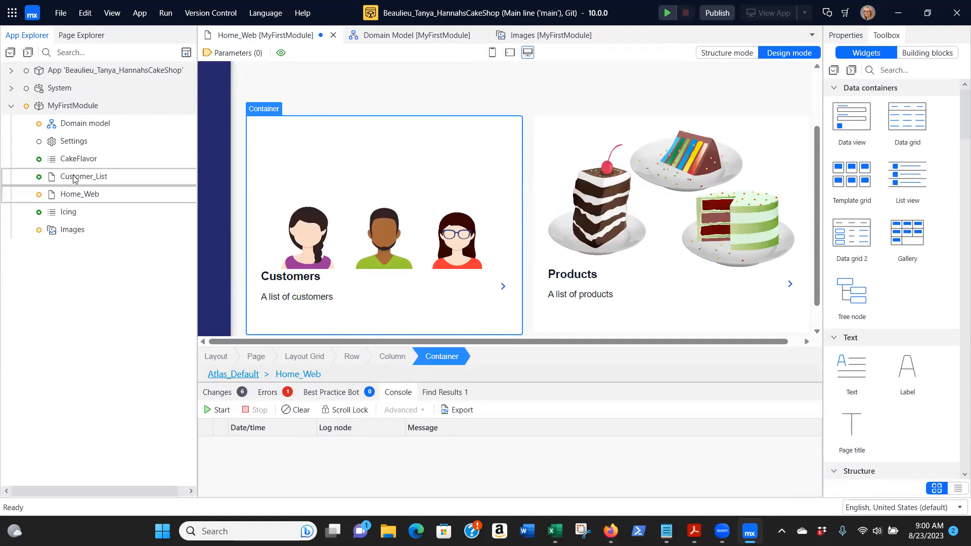
left_click(63, 16)
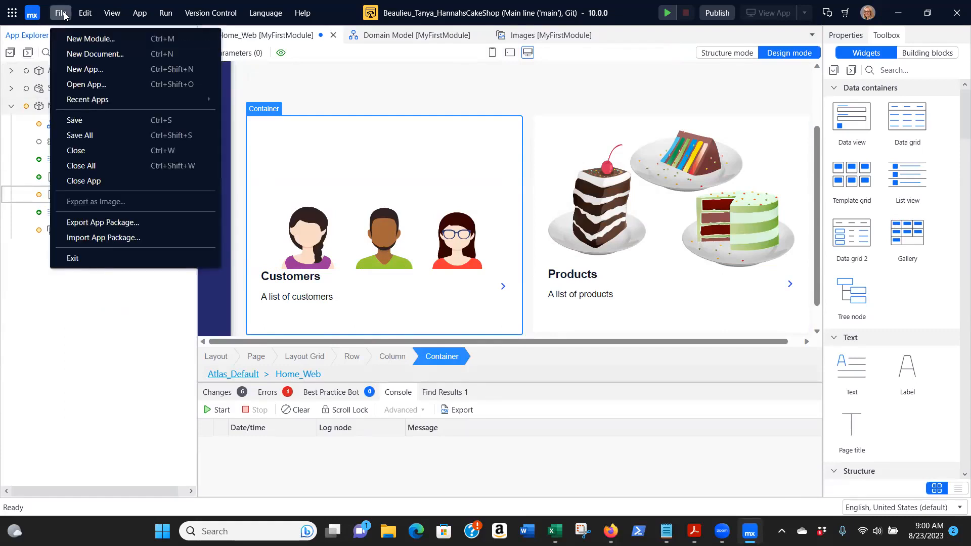
left_click(87, 135)
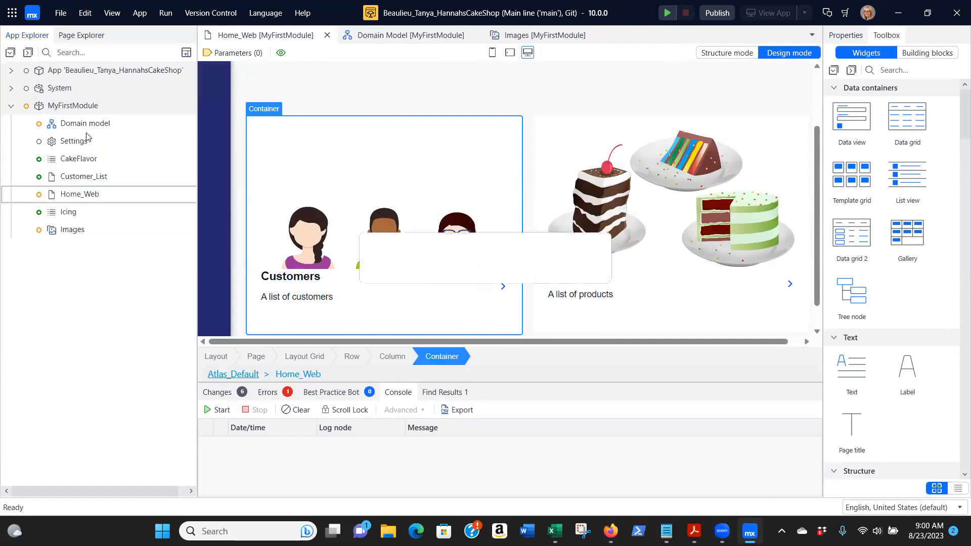
Open the Customer_List page and change its header title caption to "Customer List".
left_click(70, 180)
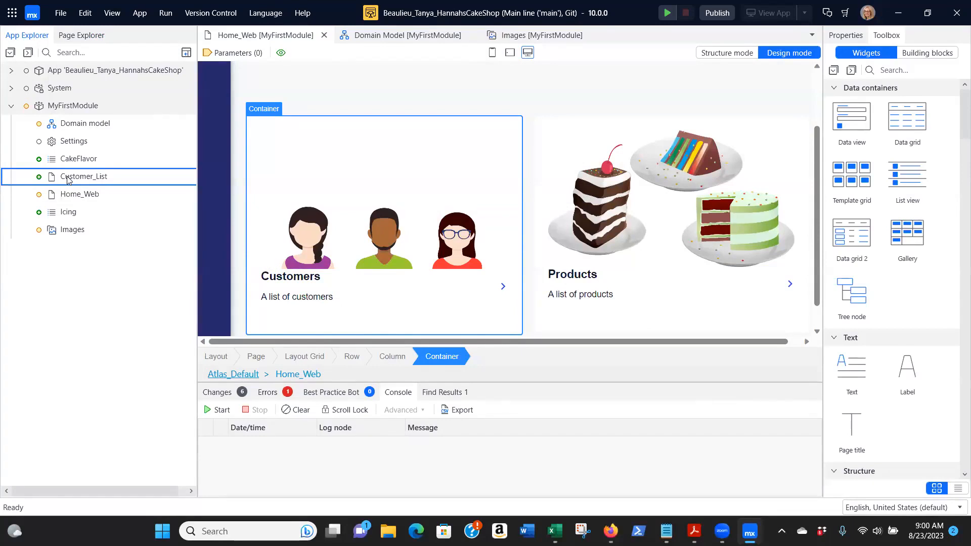
double_click(70, 178)
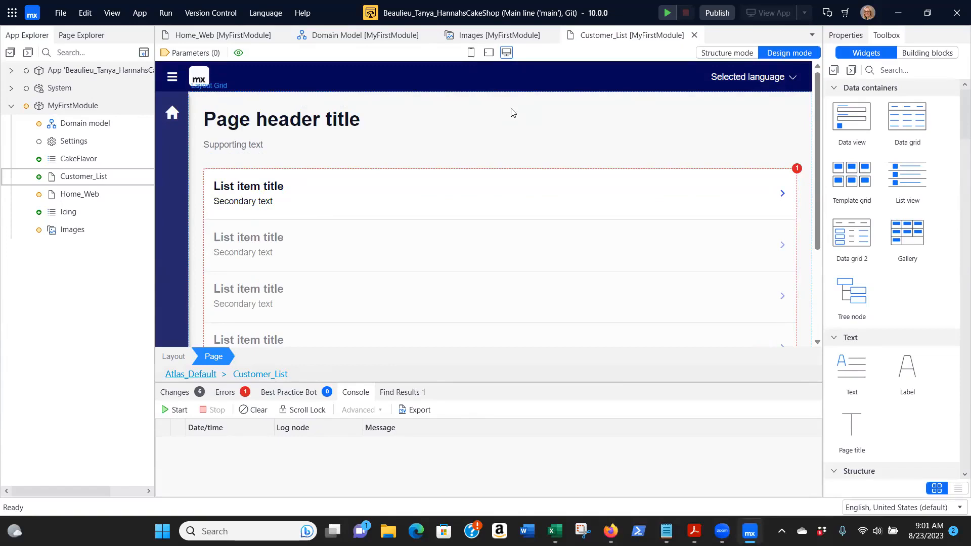
double_click(276, 124)
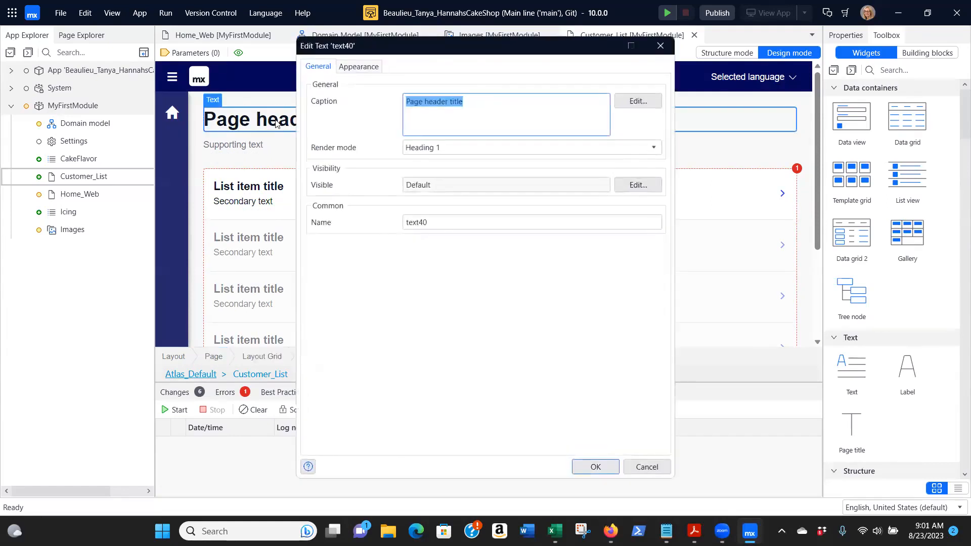
type("Cu")
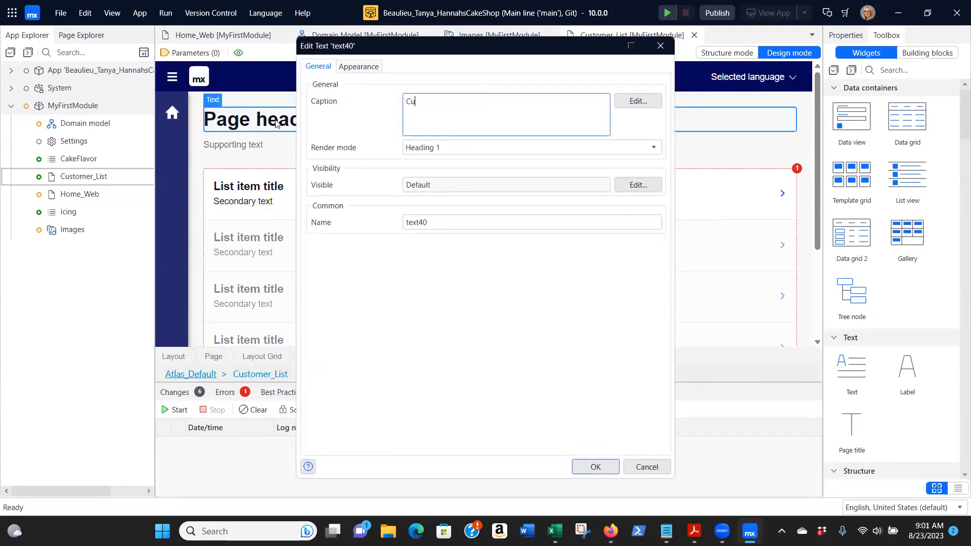
type("stomer List")
left_click(596, 466)
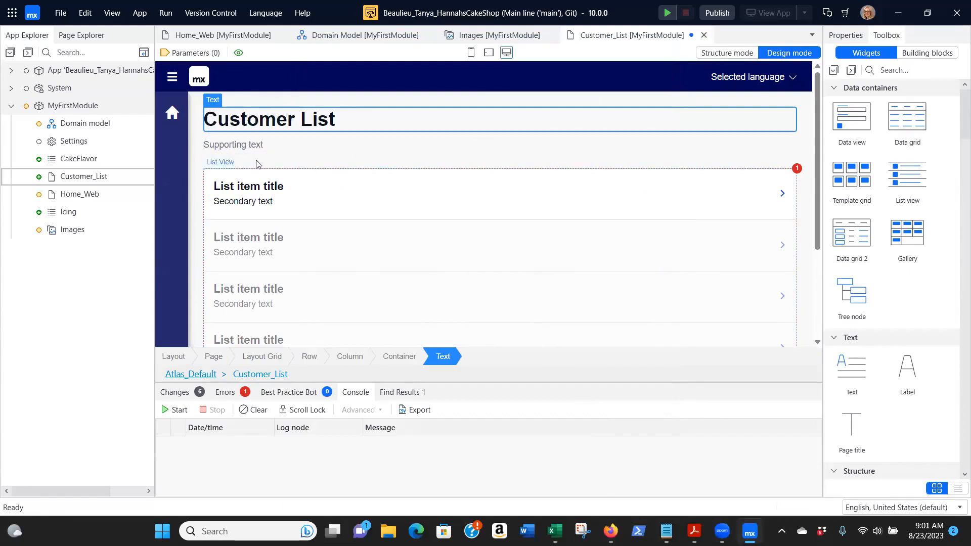
Change the caption of the supporting text under the Customer List heading to "A list of Hannah's awesome customers!".
left_click(231, 148)
double_click(231, 147)
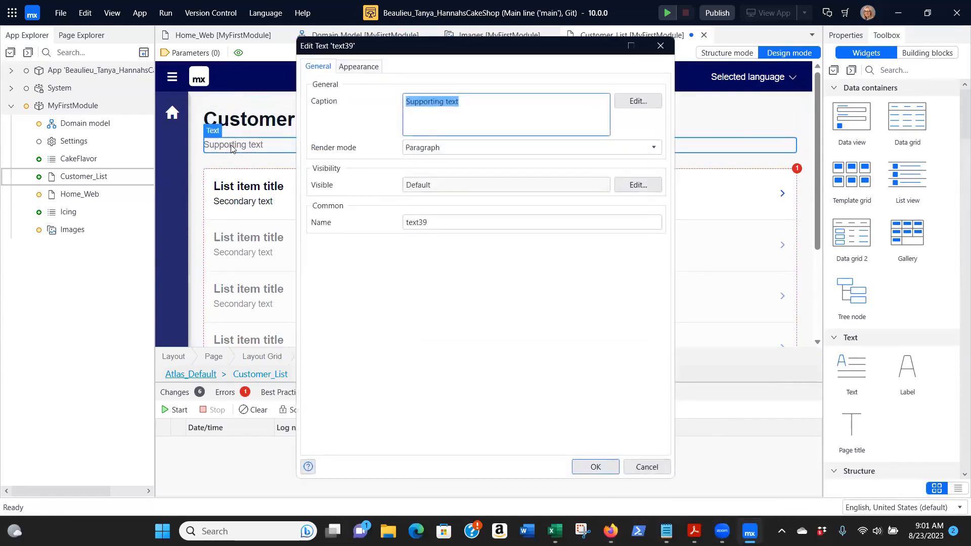
type("A lis")
type("t o")
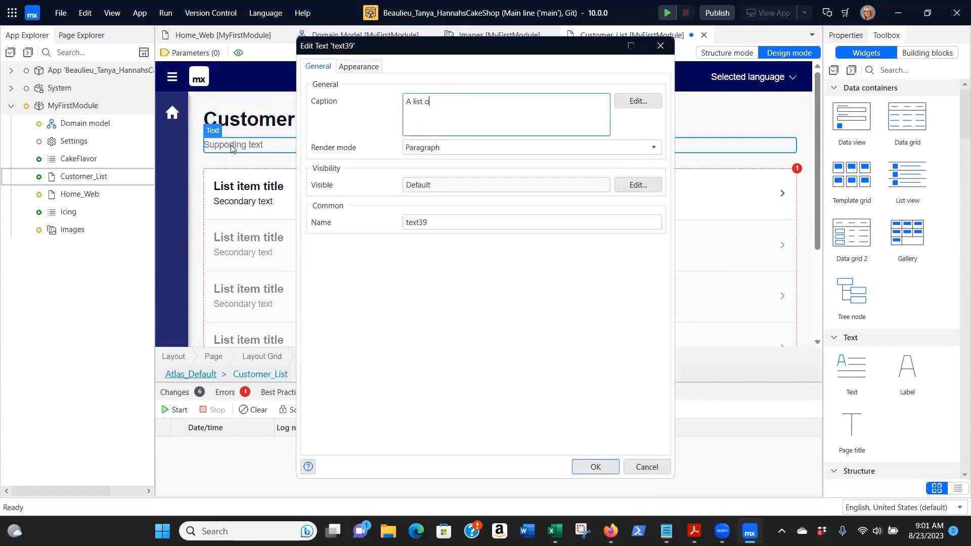
type("f Hannah's awesome customers!")
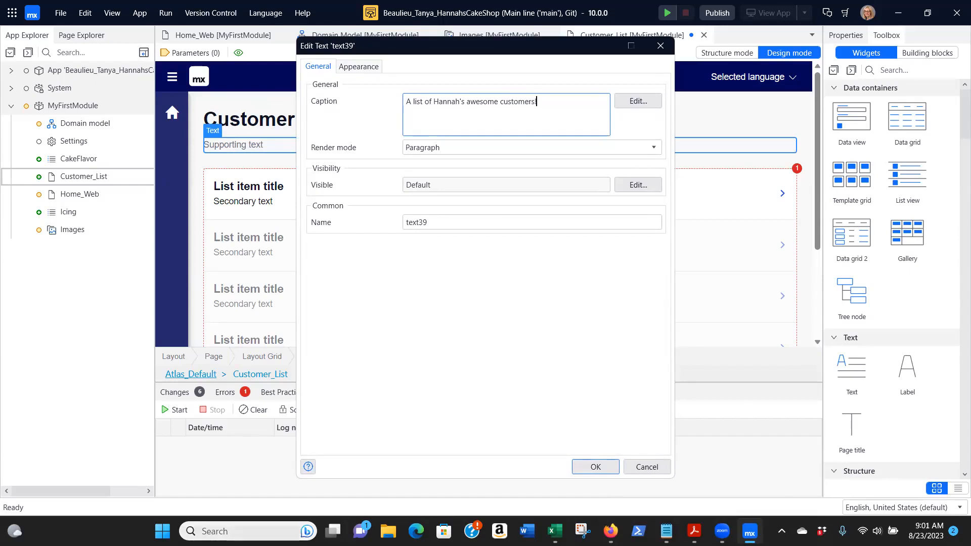
left_click(598, 466)
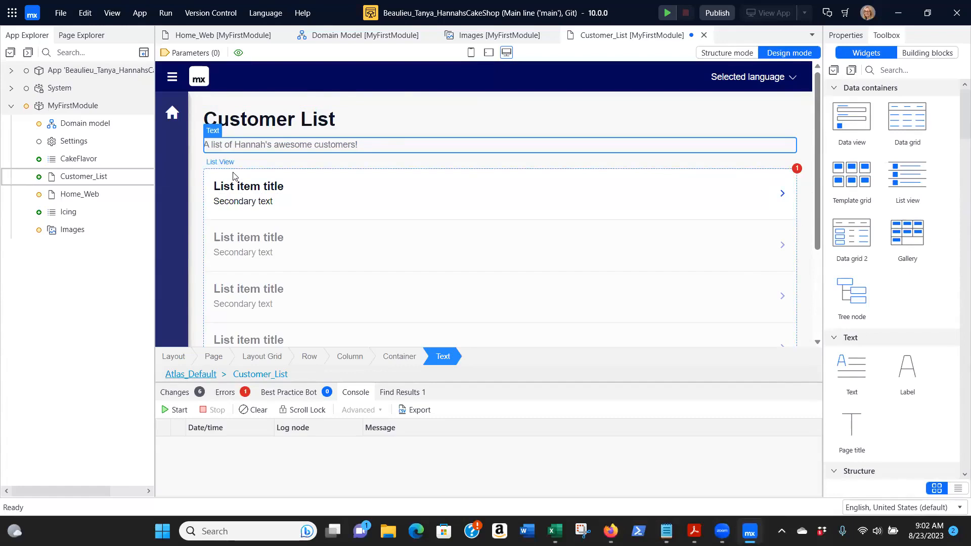
Set the list view's database data source to the CUSTOMER entity from MyFirstModule, declining automatic filling of its contents.
left_click(259, 191)
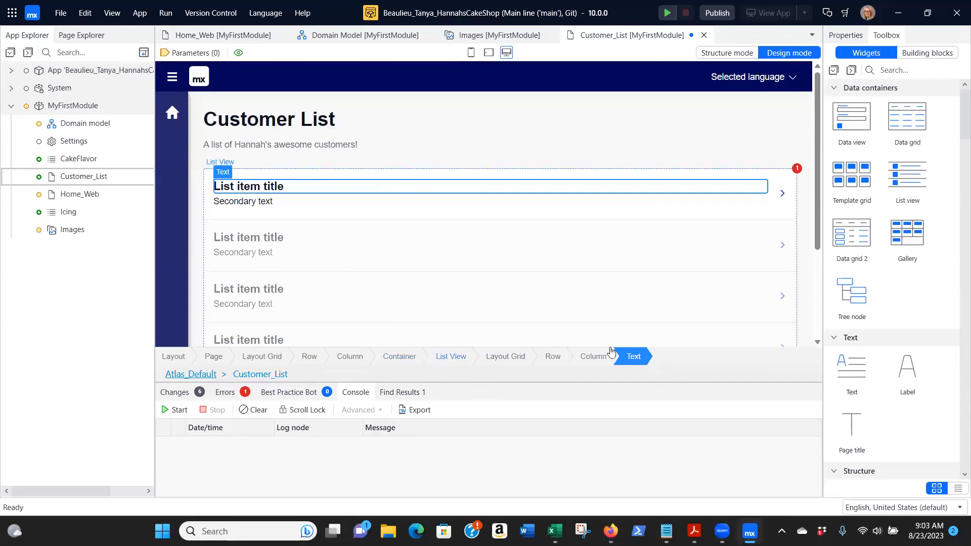
left_click(448, 356)
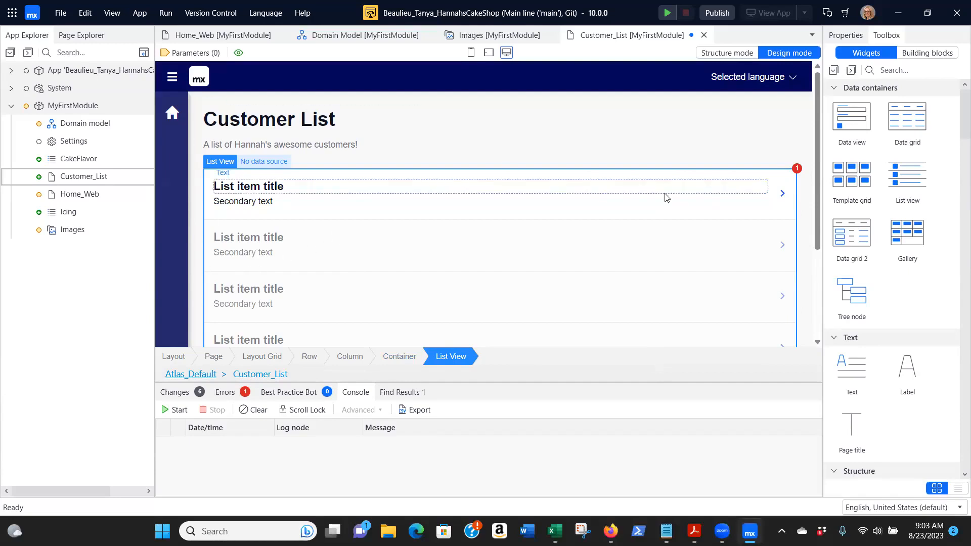
double_click(219, 163)
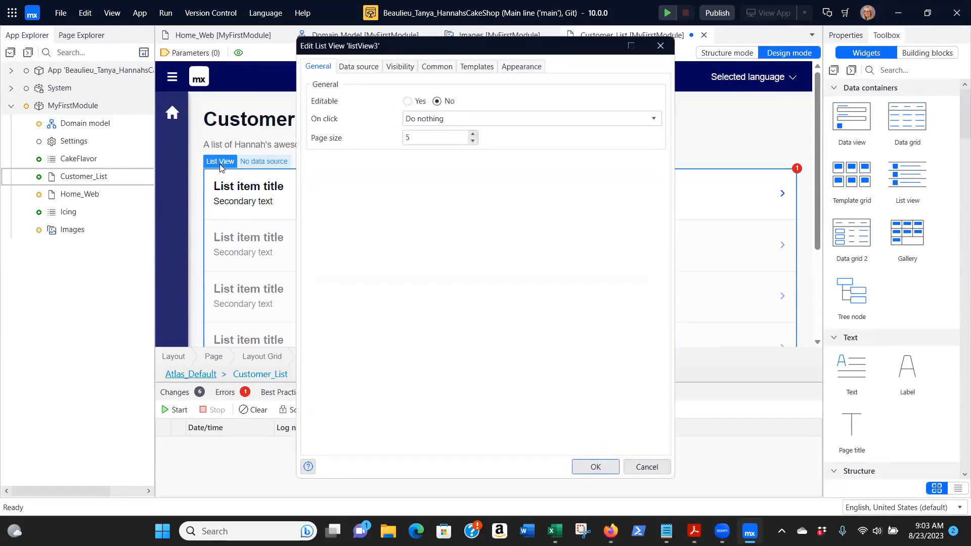
left_click(356, 68)
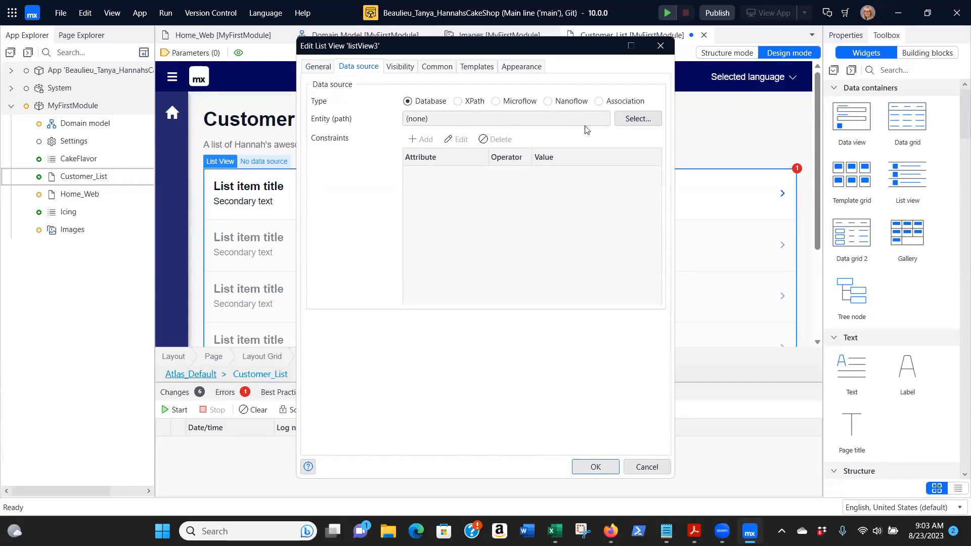
left_click(637, 119)
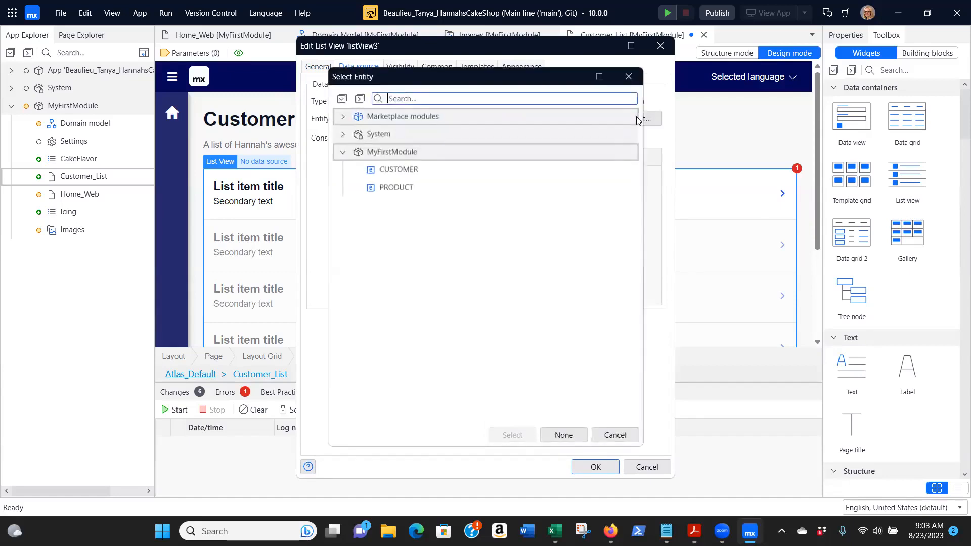
left_click(396, 172)
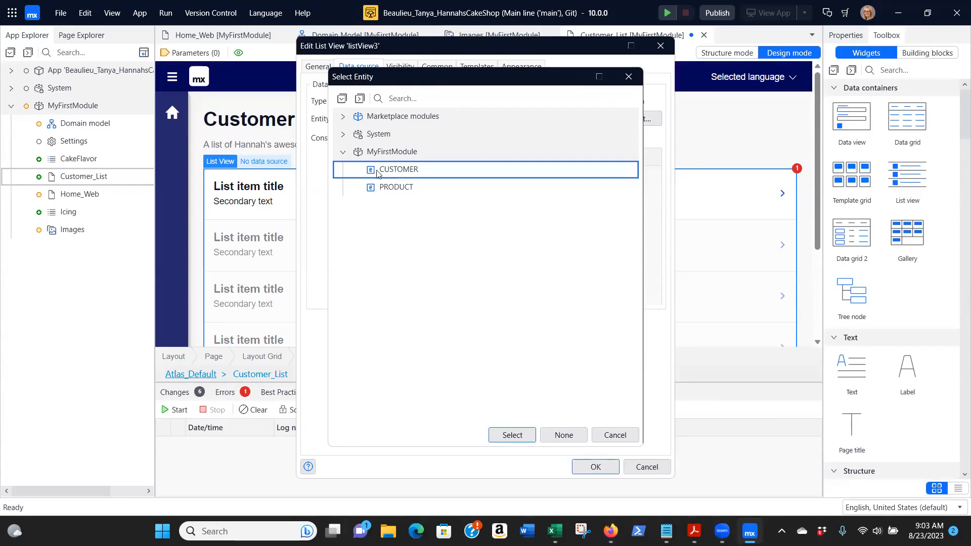
left_click(509, 435)
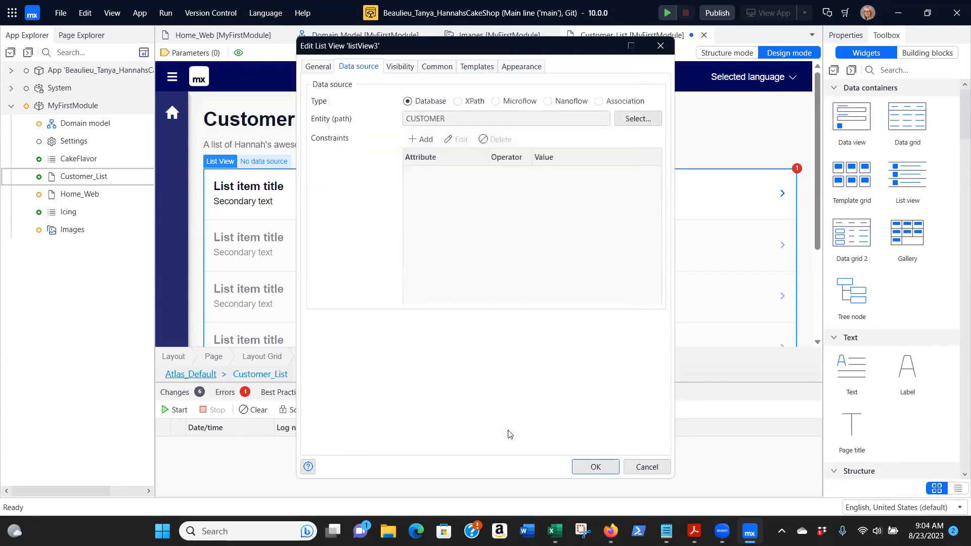
left_click(593, 468)
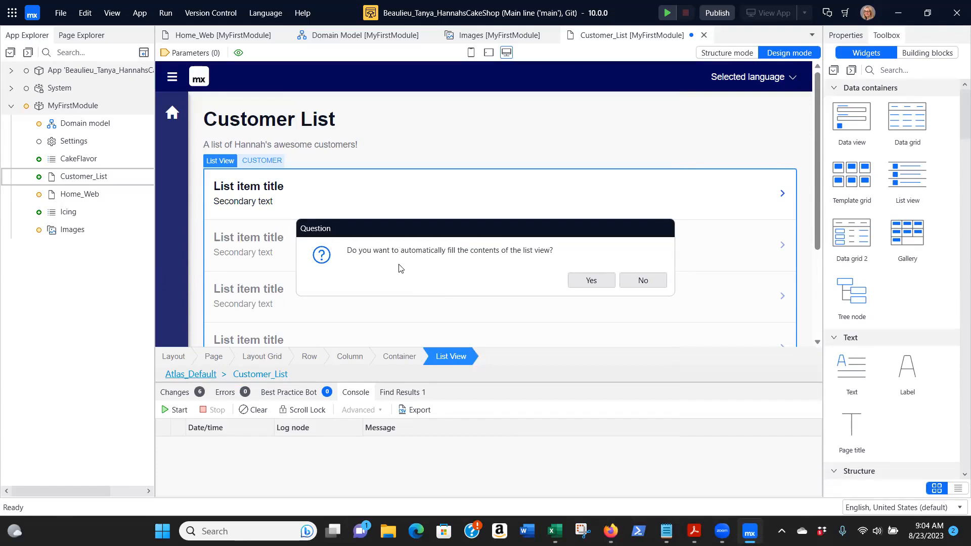
left_click(652, 283)
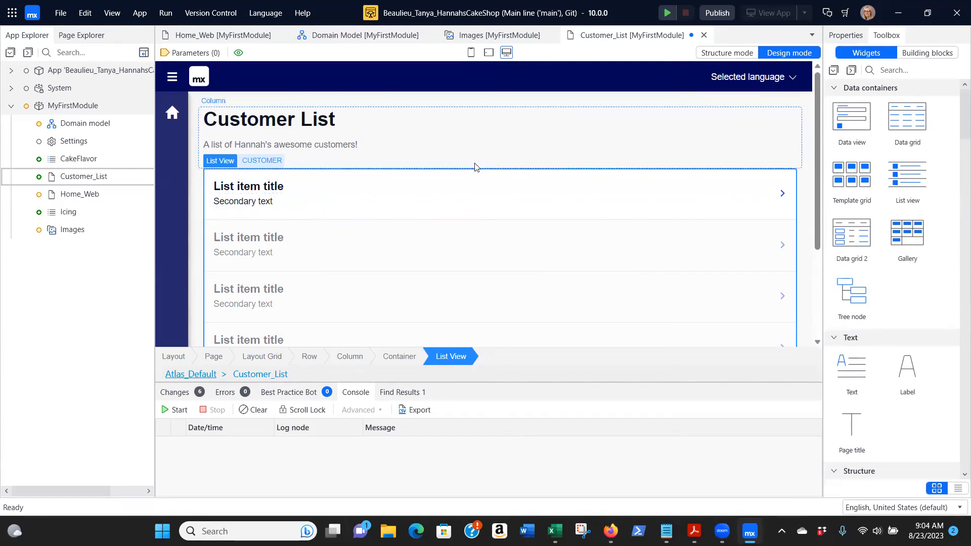
Switch to Firefox to check which fields the Customer List wireframe shows per row, and return to Mendix Studio Pro.
mouse_move(610, 531)
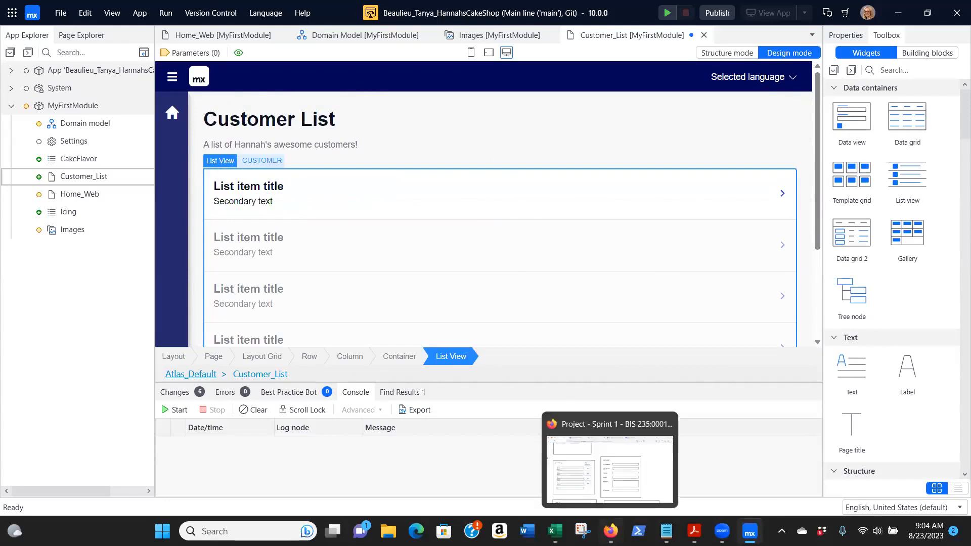
left_click(622, 475)
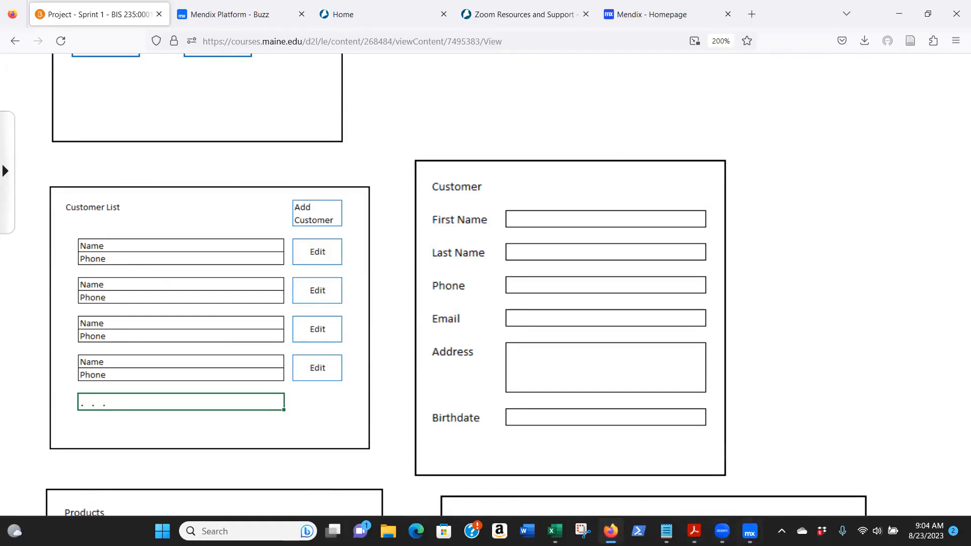
mouse_move(611, 531)
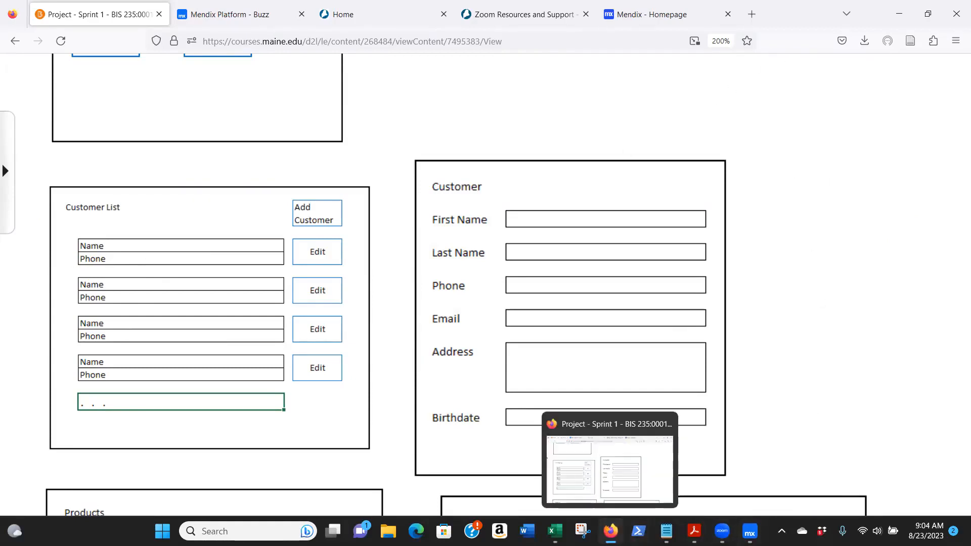
left_click(750, 531)
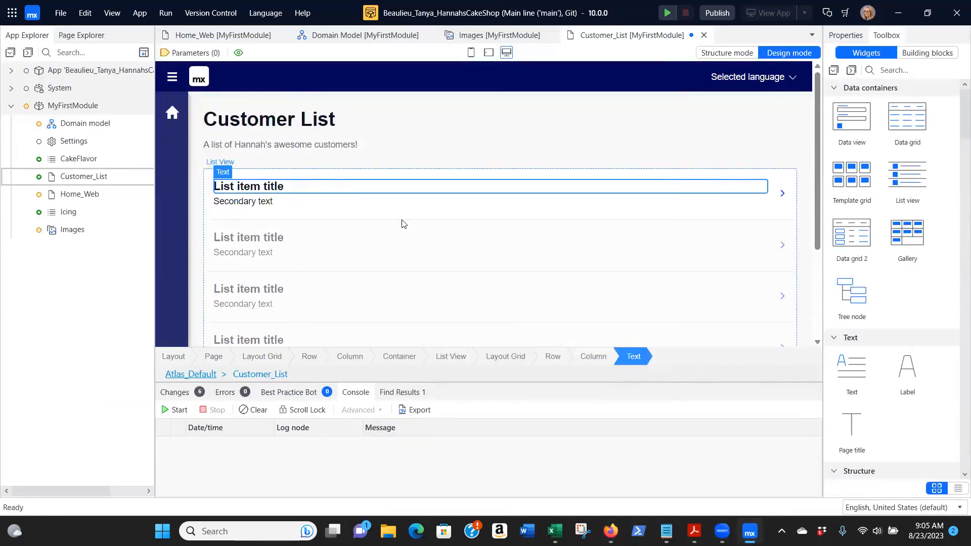
Add a caption parameter bound to the FirstName attribute to the list item title text.
double_click(244, 190)
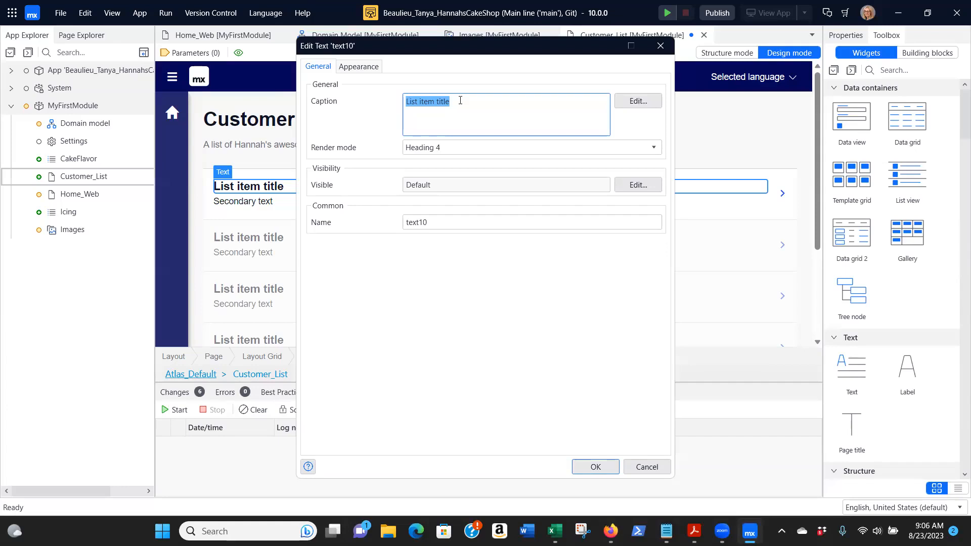
left_click(638, 100)
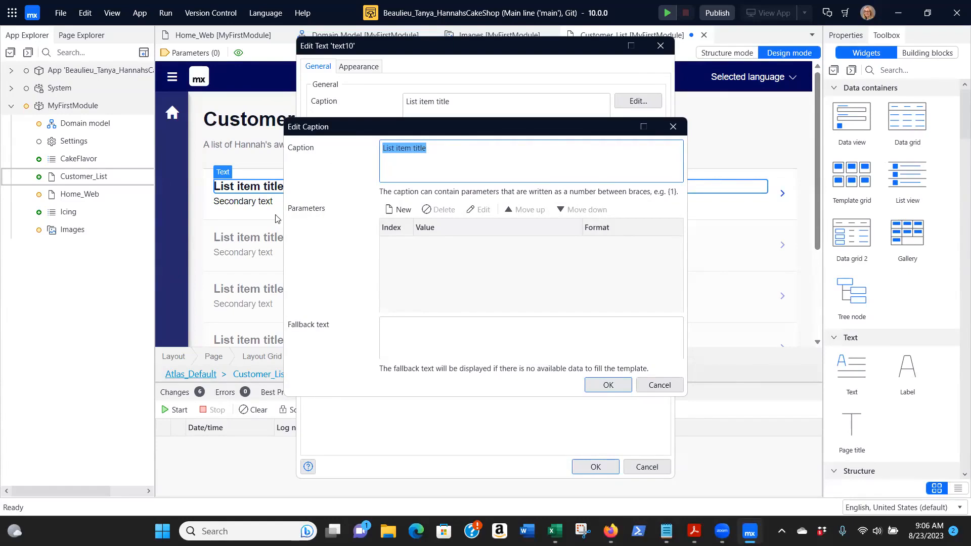
left_click(400, 211)
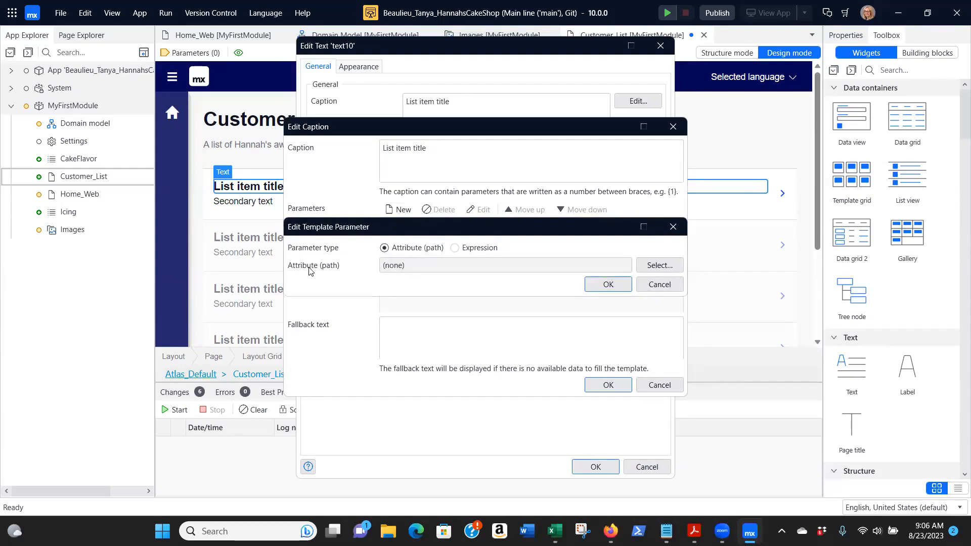
left_click(660, 266)
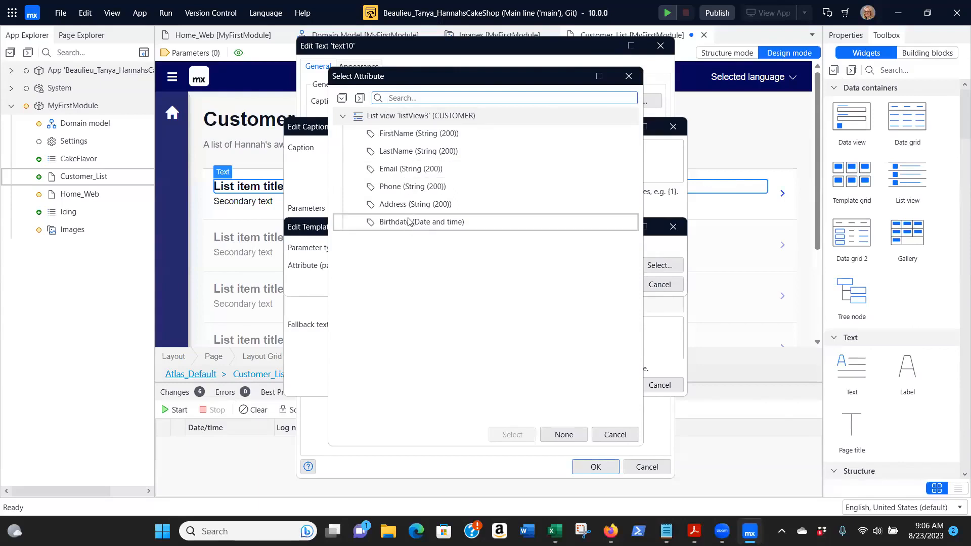
left_click(390, 135)
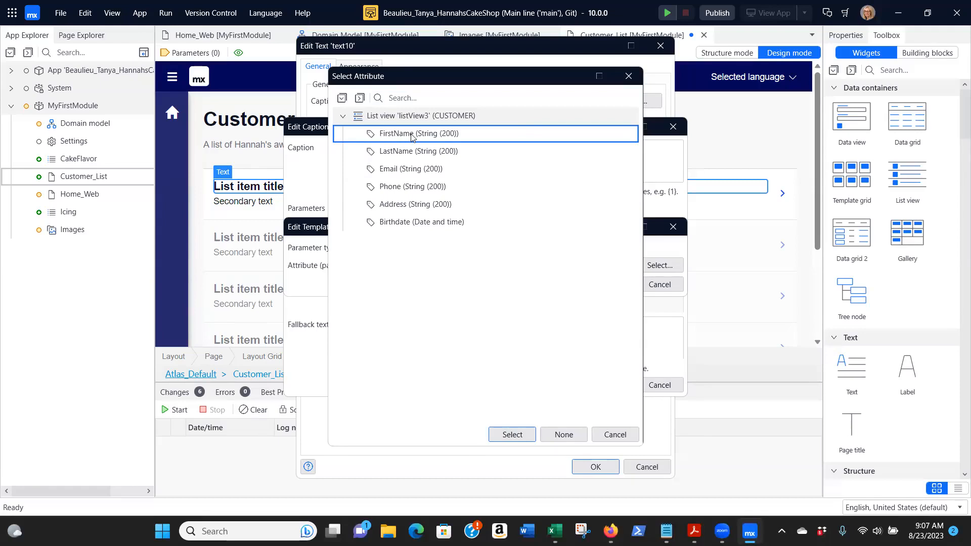
left_click(513, 437)
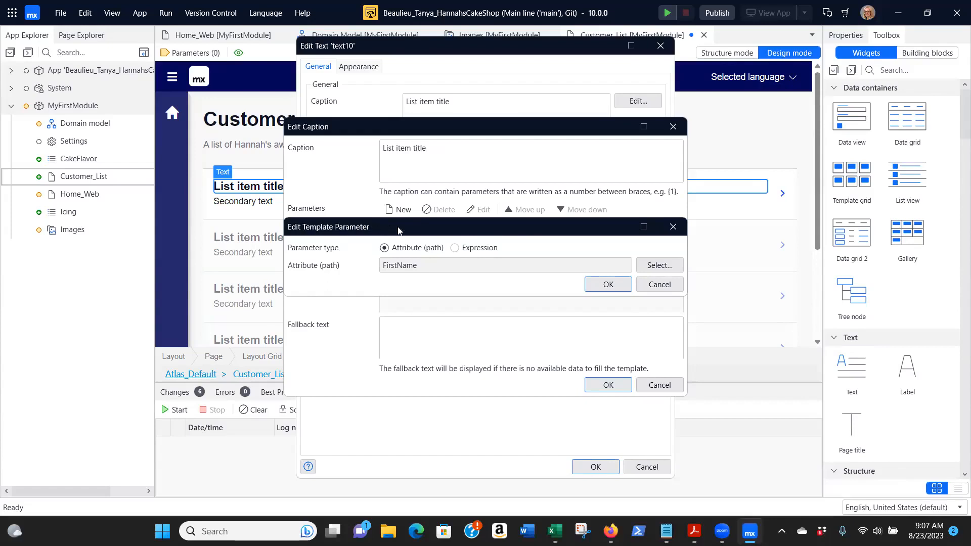
left_click(609, 284)
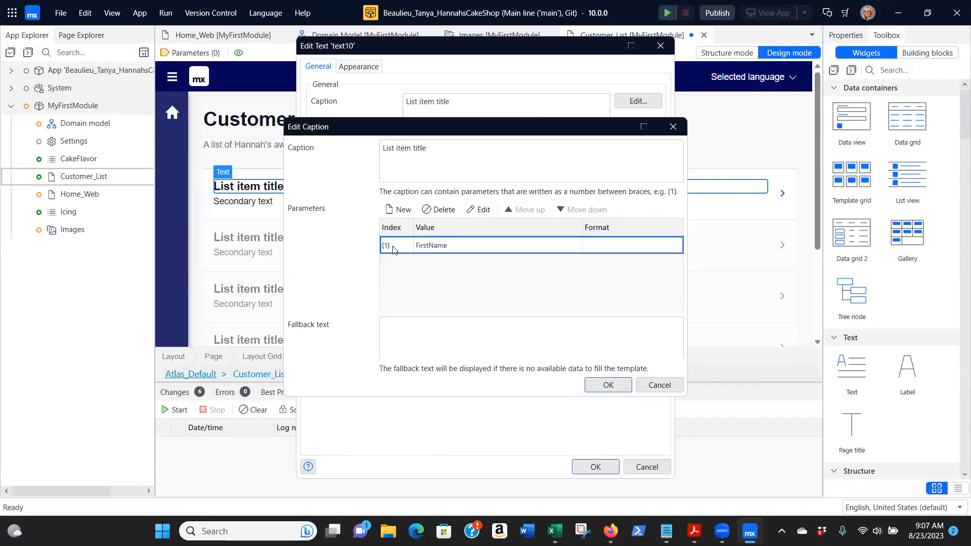
Replace the list item title's caption with the parameter placeholder {1} and confirm the text settings.
left_click(445, 147)
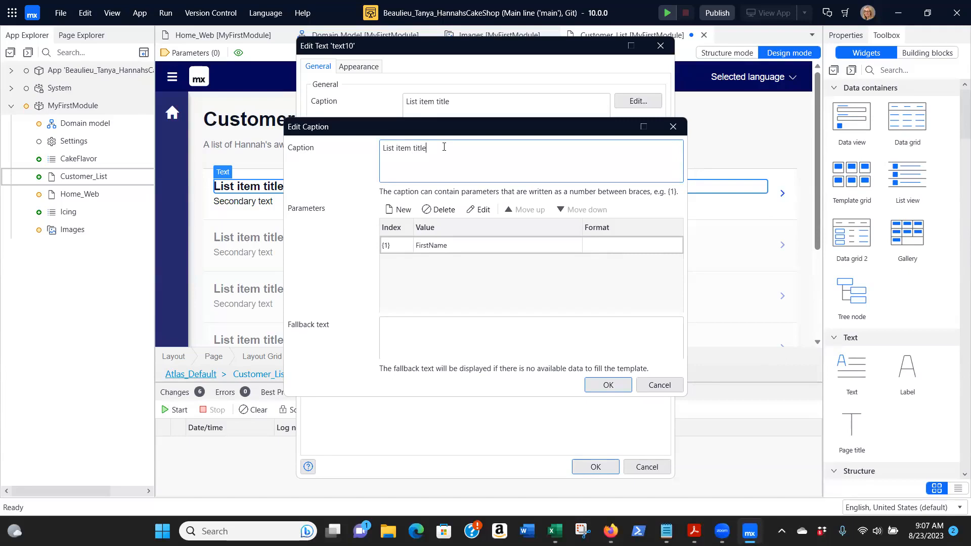
key("BackSpace")
key("BackSpace")
key("BackSpace")
key("BackSpace")
key("BackSpace")
key("BackSpace")
key("BackSpace")
key("BackSpace")
key("BackSpace")
key("BackSpace")
key("BackSpace")
key("BackSpace")
key("BackSpace")
key("BackSpace")
key("BackSpace")
type("{1}")
left_click(608, 386)
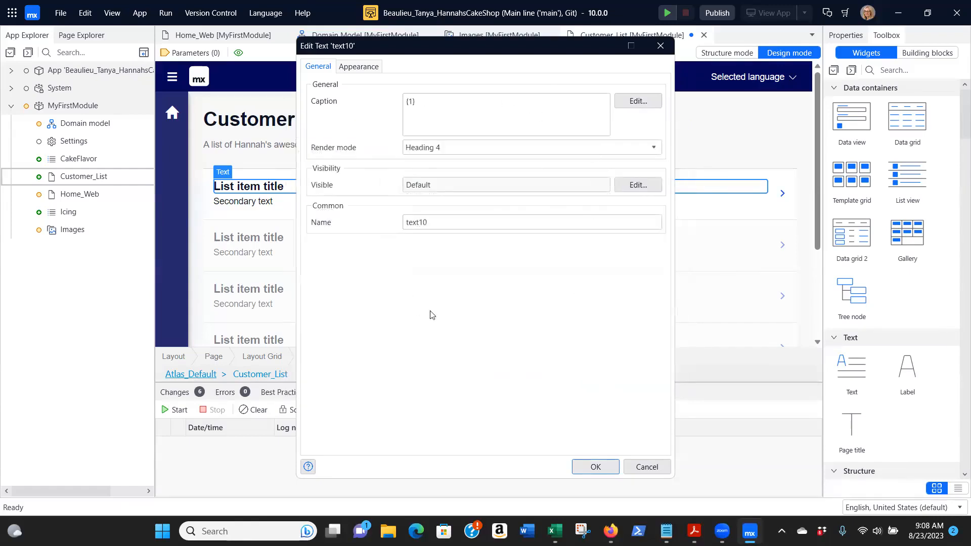
left_click(582, 469)
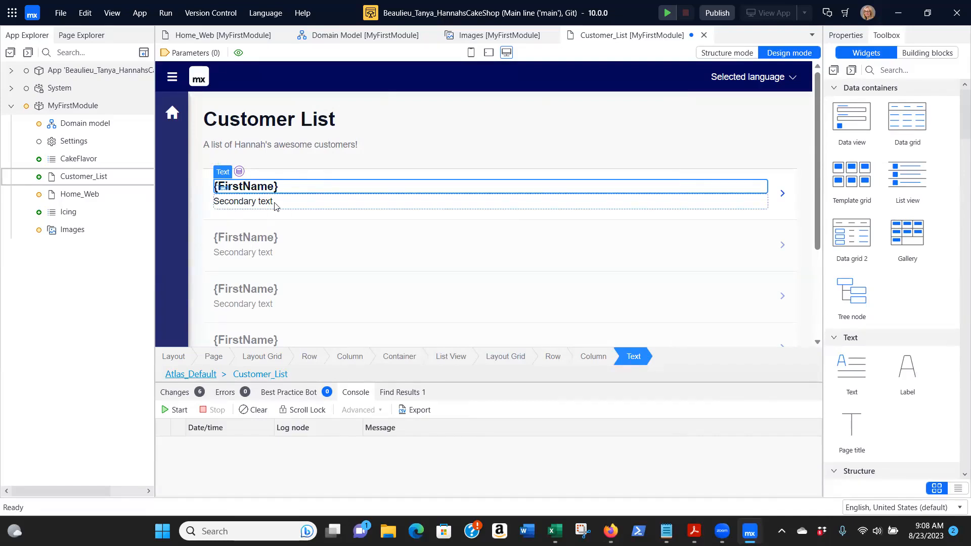
Add a caption parameter bound to the Phone attribute to the list item's secondary text.
left_click(236, 202)
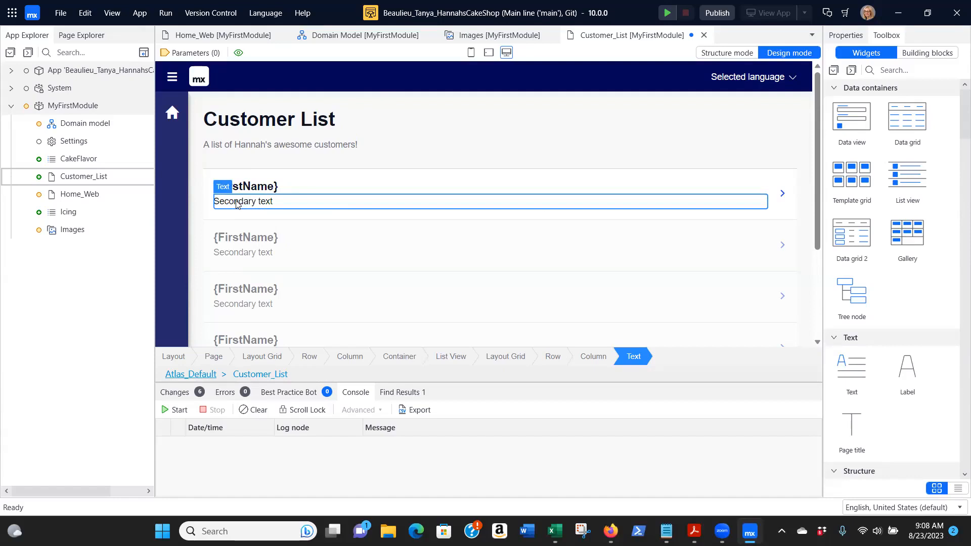
double_click(237, 203)
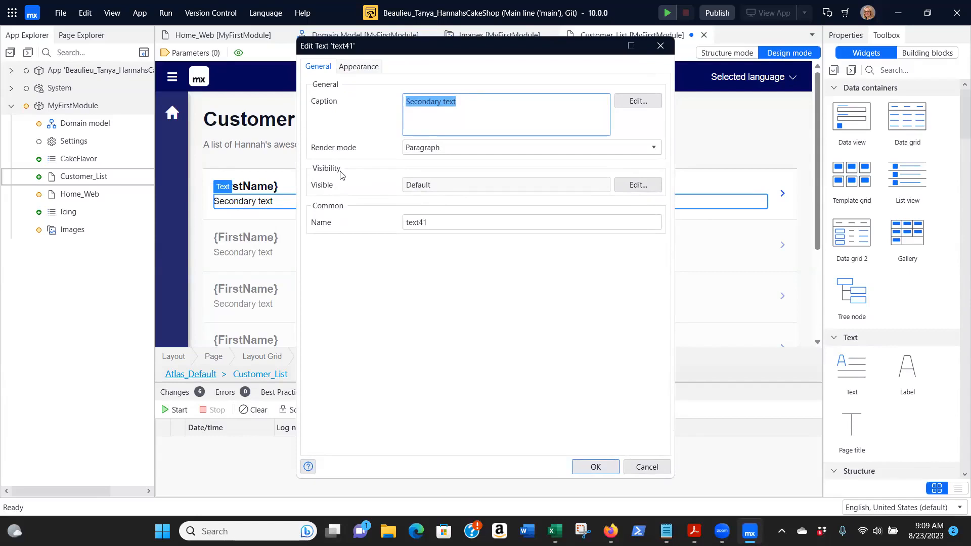
left_click(638, 101)
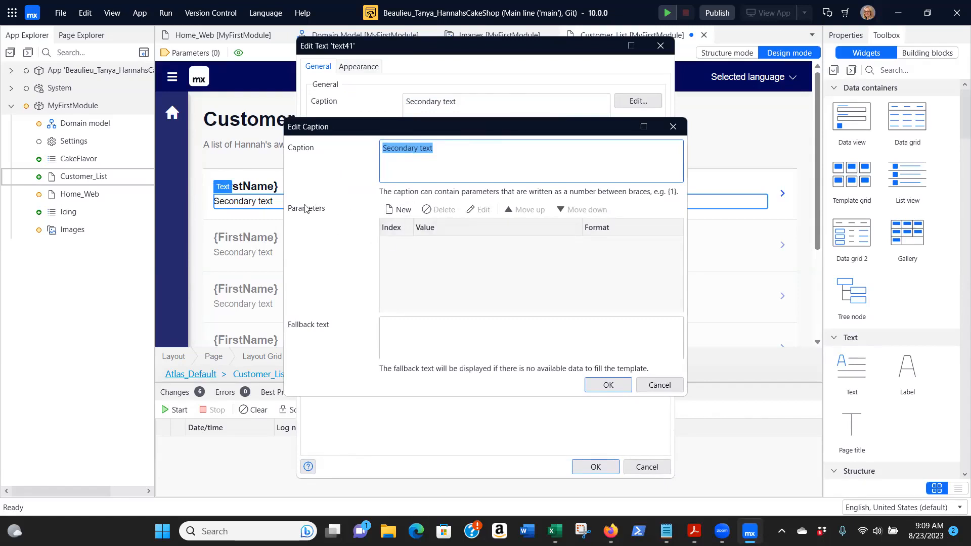
left_click(402, 211)
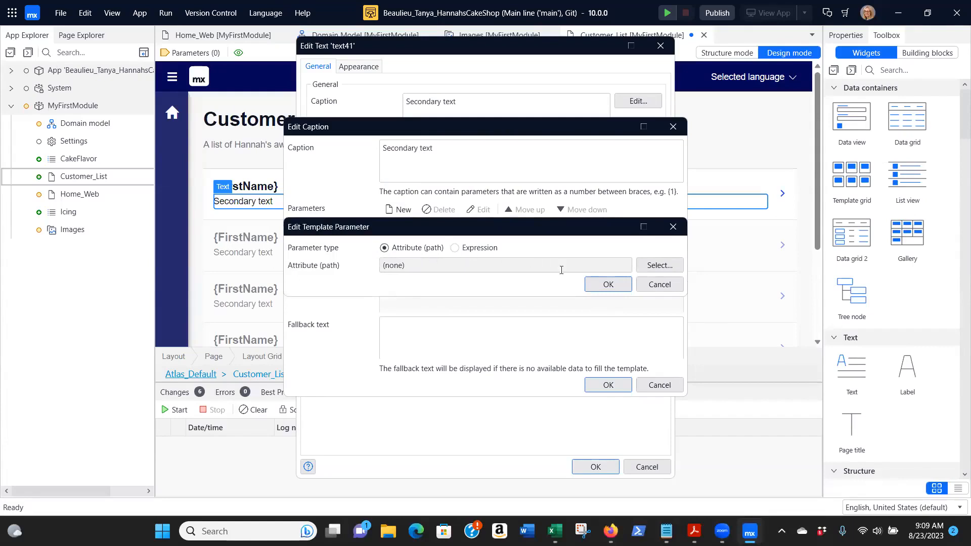
left_click(656, 265)
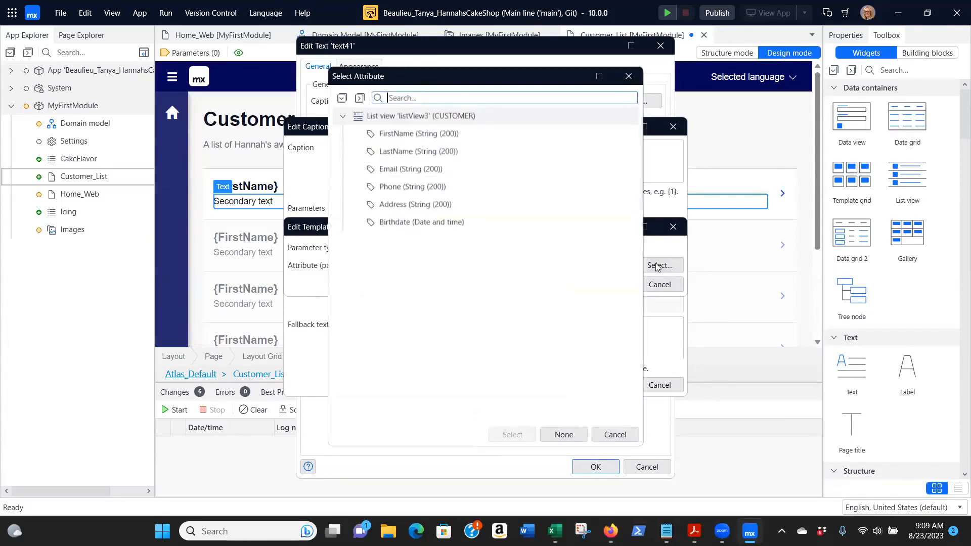
left_click(395, 188)
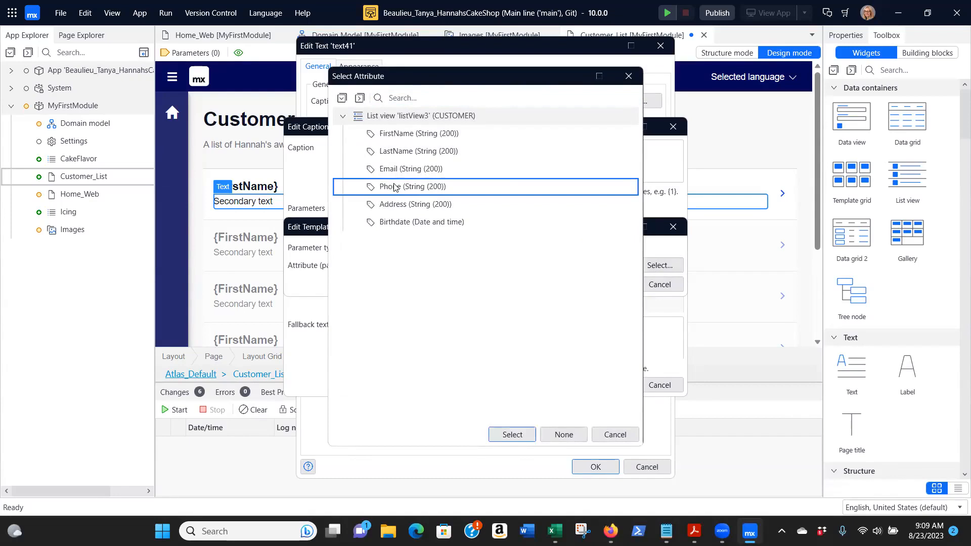
left_click(508, 436)
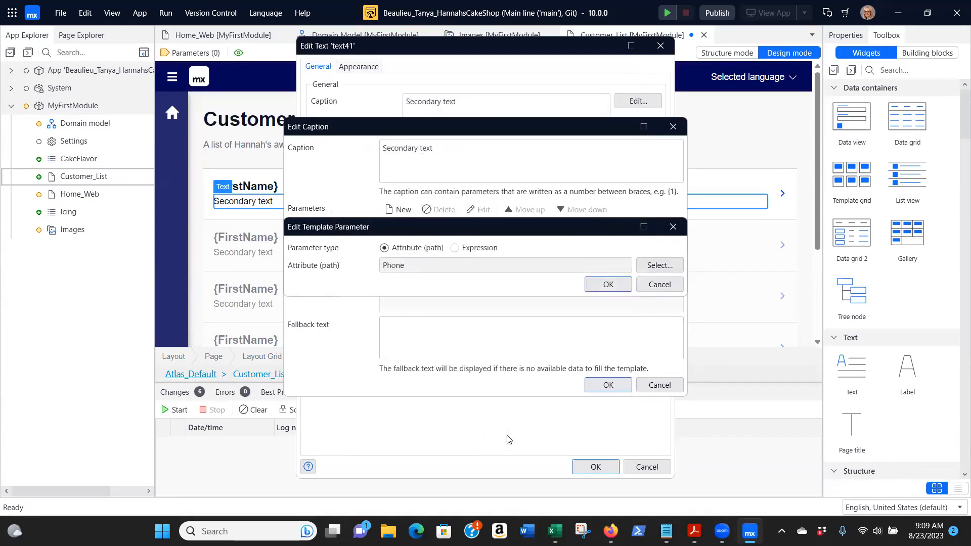
left_click(596, 287)
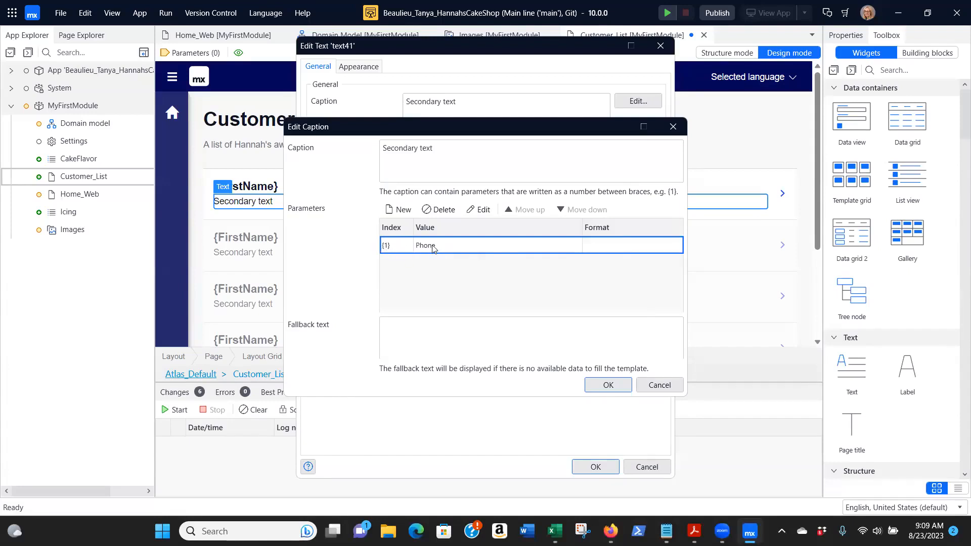
Replace the list item's secondary text caption with the parameter placeholder {1} and confirm the text settings.
left_click_drag(523, 147, 342, 157)
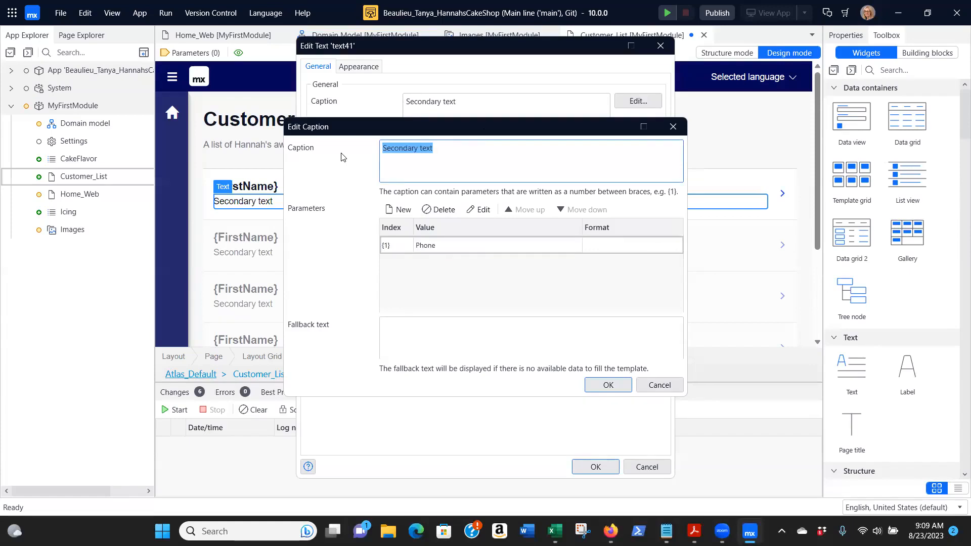
type("{")
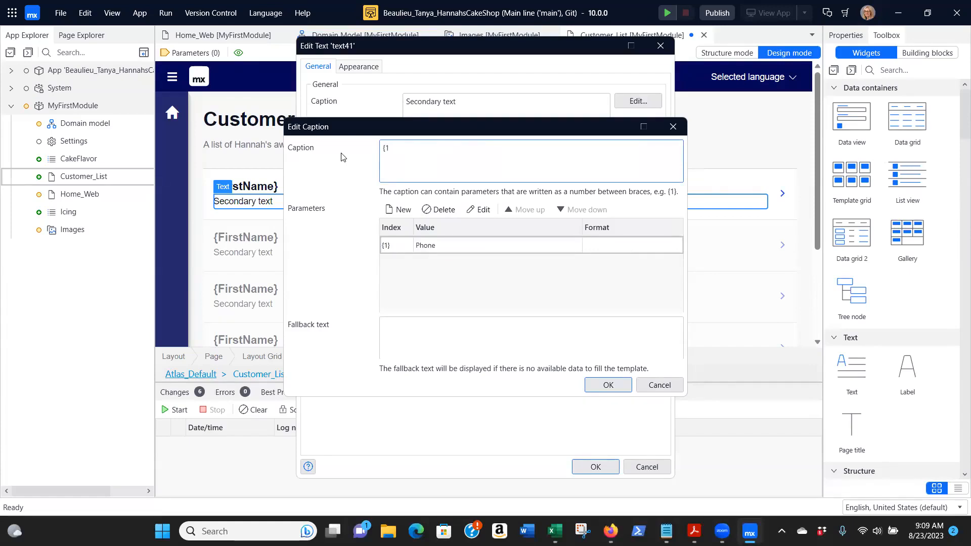
type("1}")
left_click(616, 384)
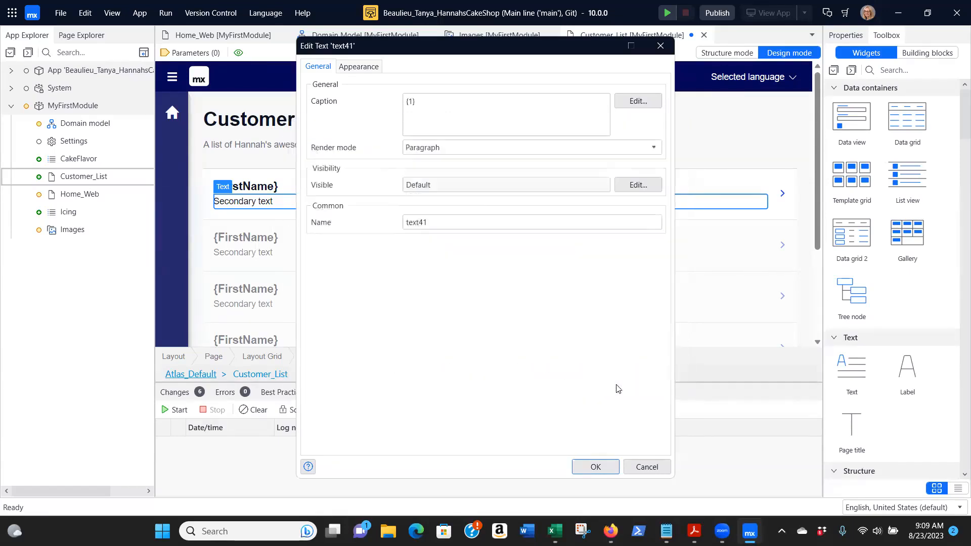
left_click(595, 468)
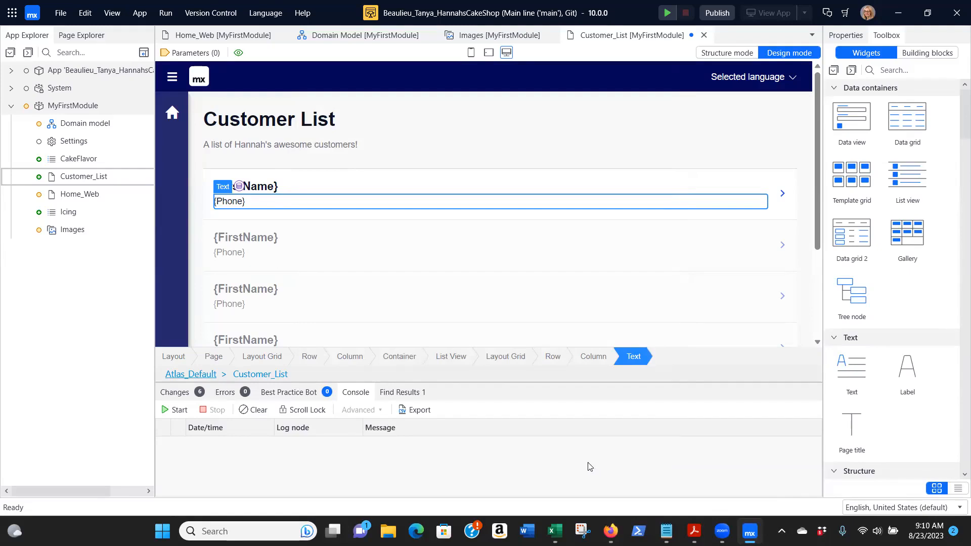
Save all open documents of the app, including the edited Customer_List page.
left_click(59, 14)
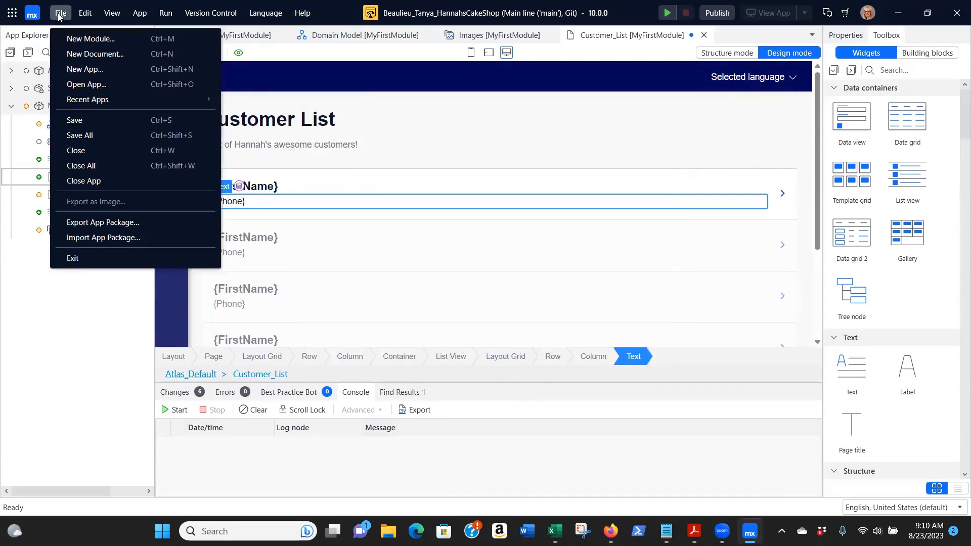
left_click(75, 135)
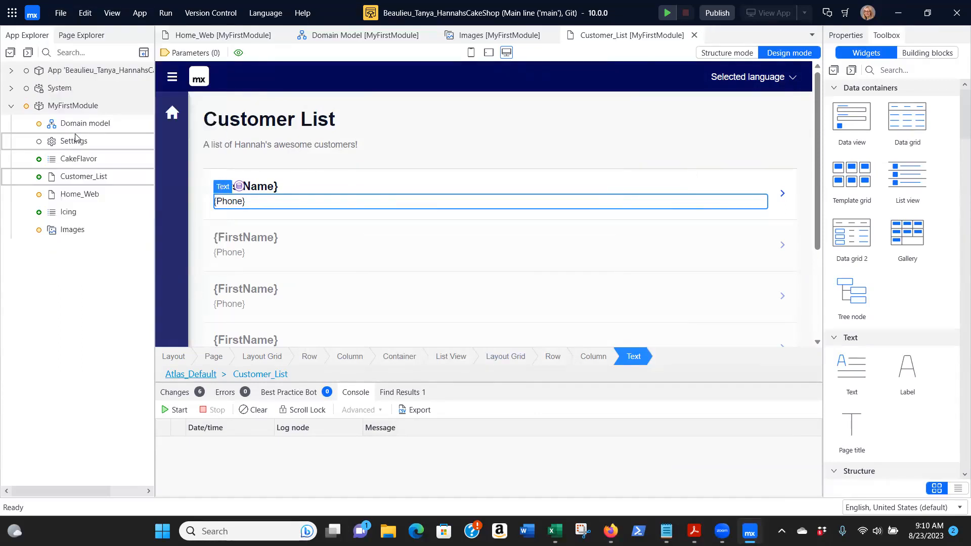